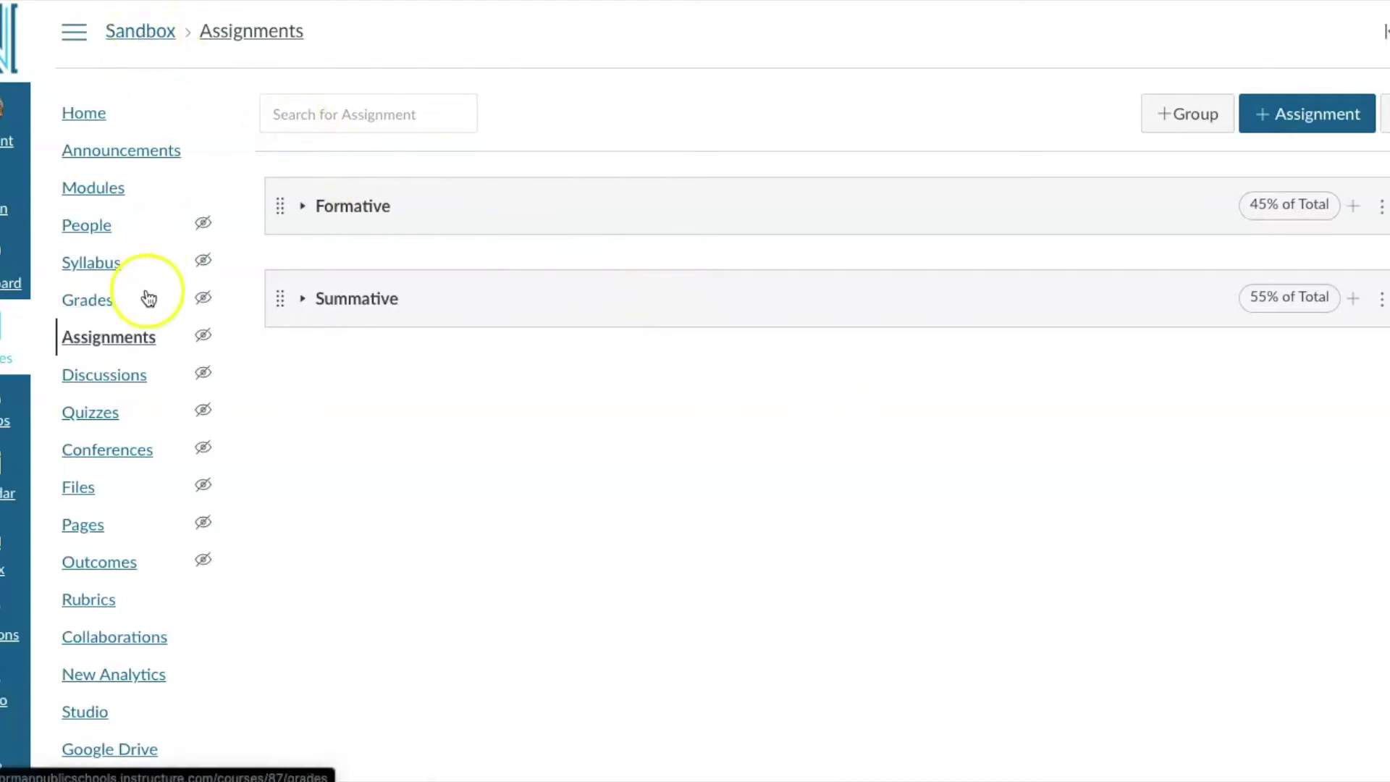
Step: Reload the Sandbox Assignments page showing Formative at 45% and Summative at 55%
left_click(136, 343)
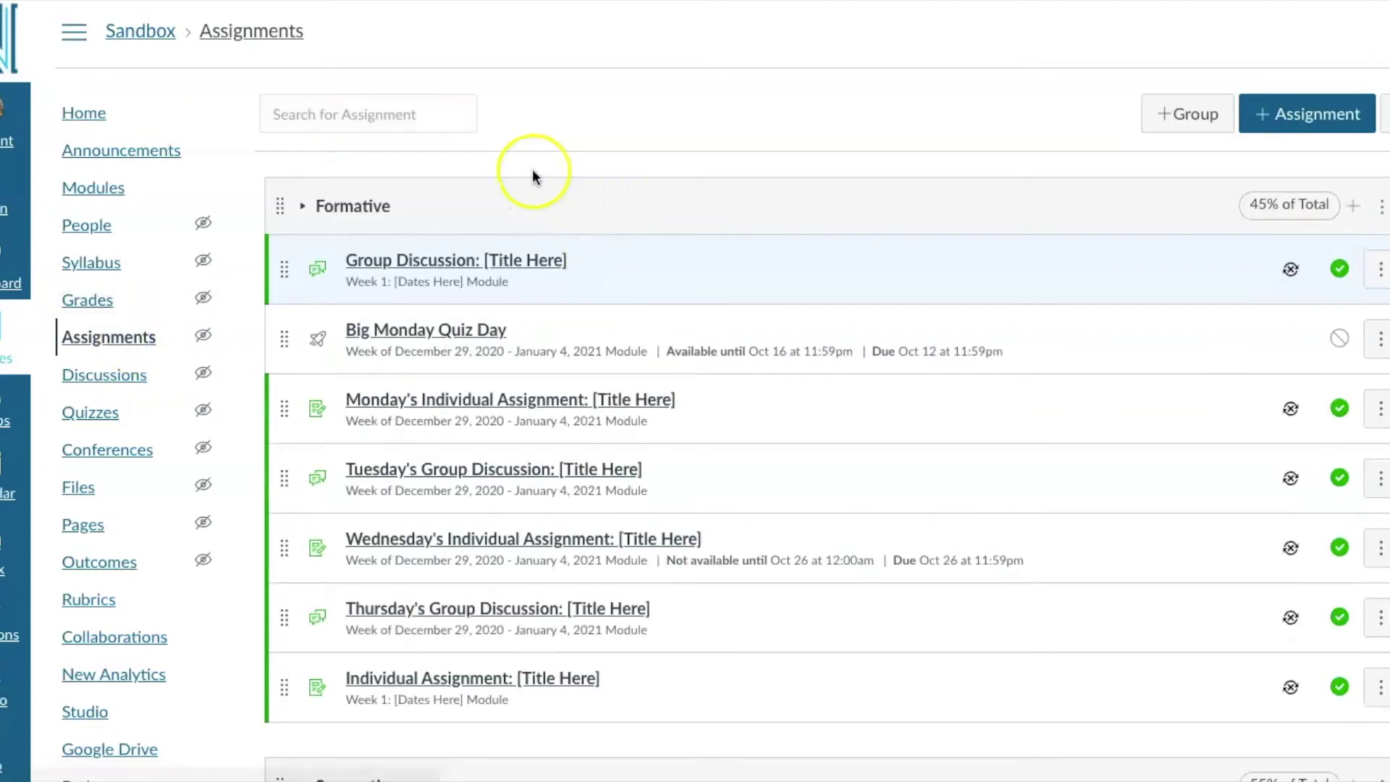
left_click(307, 208)
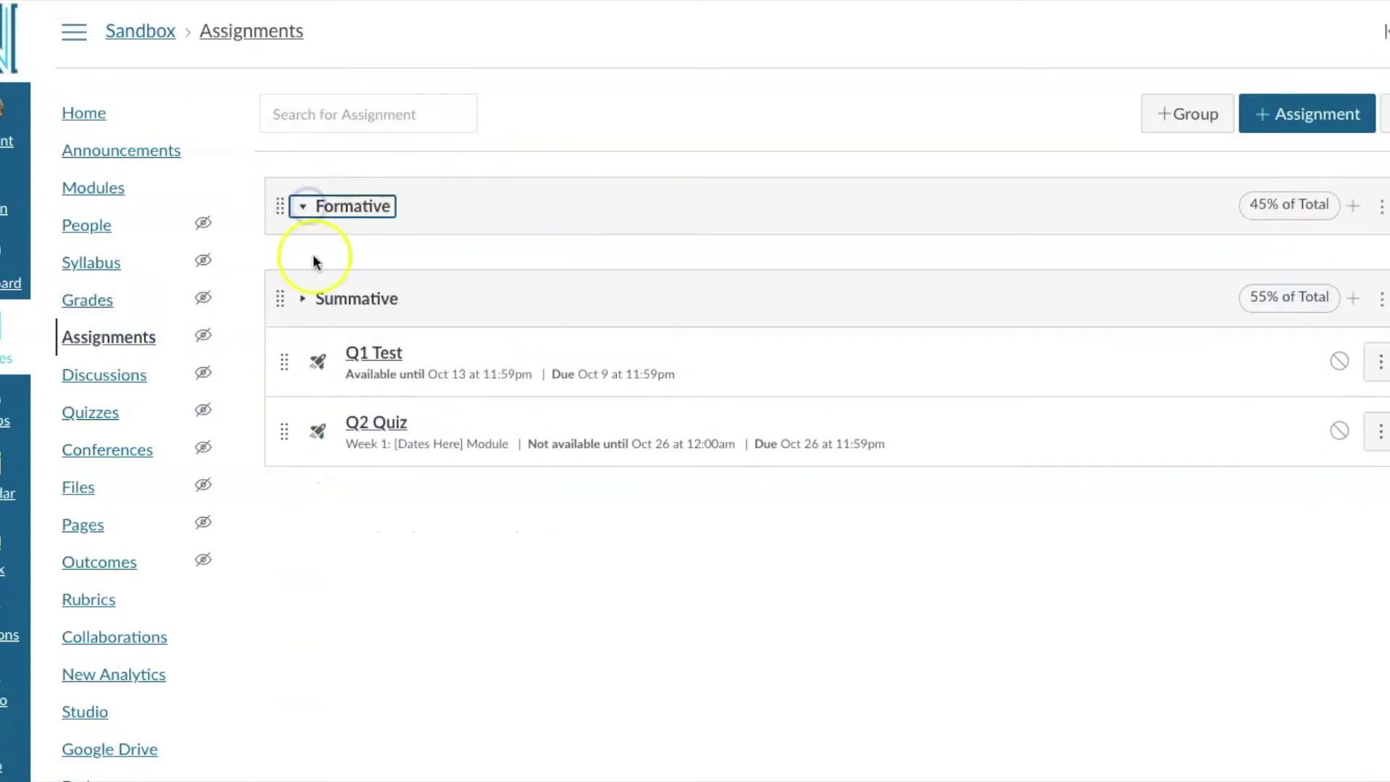
left_click(301, 299)
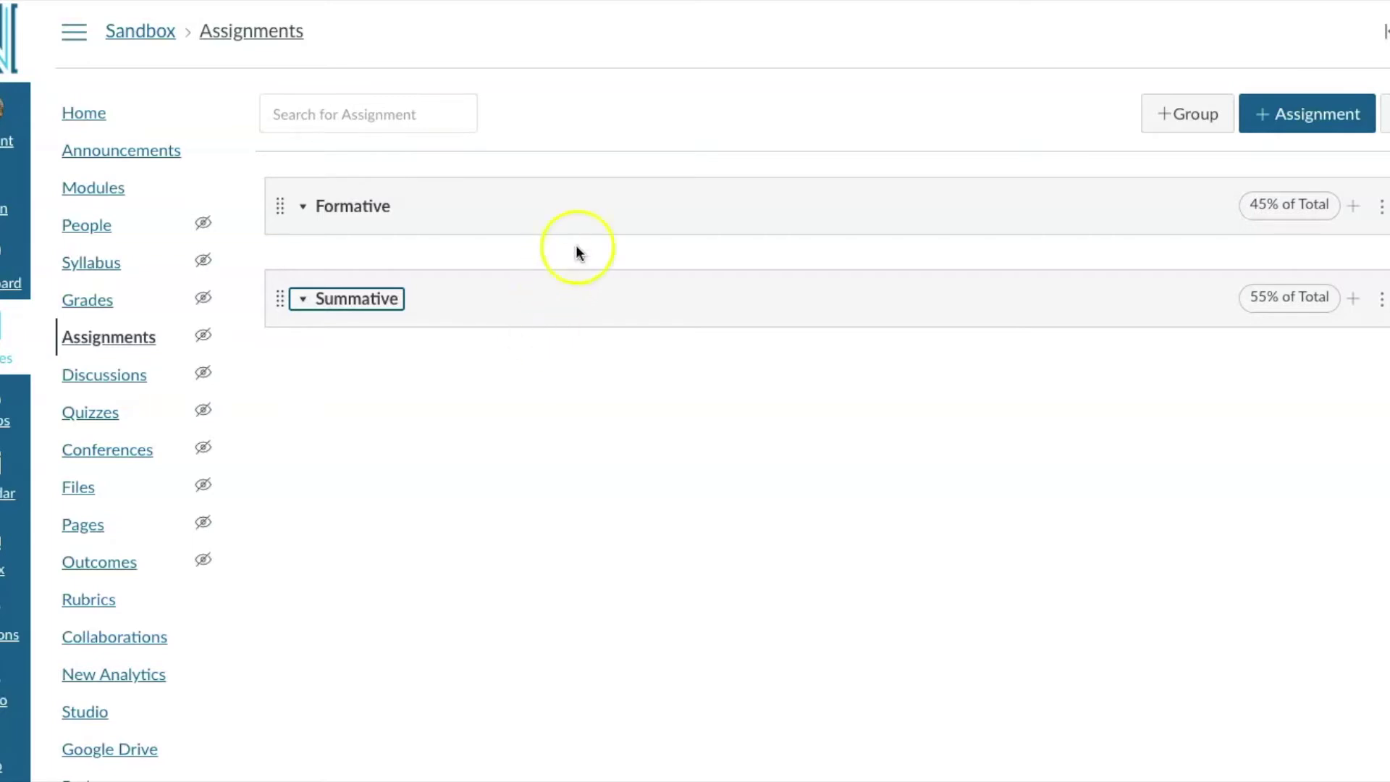
scroll(690, 123, "down", 1)
scroll(689, 123, "up", 1)
left_click(952, 143)
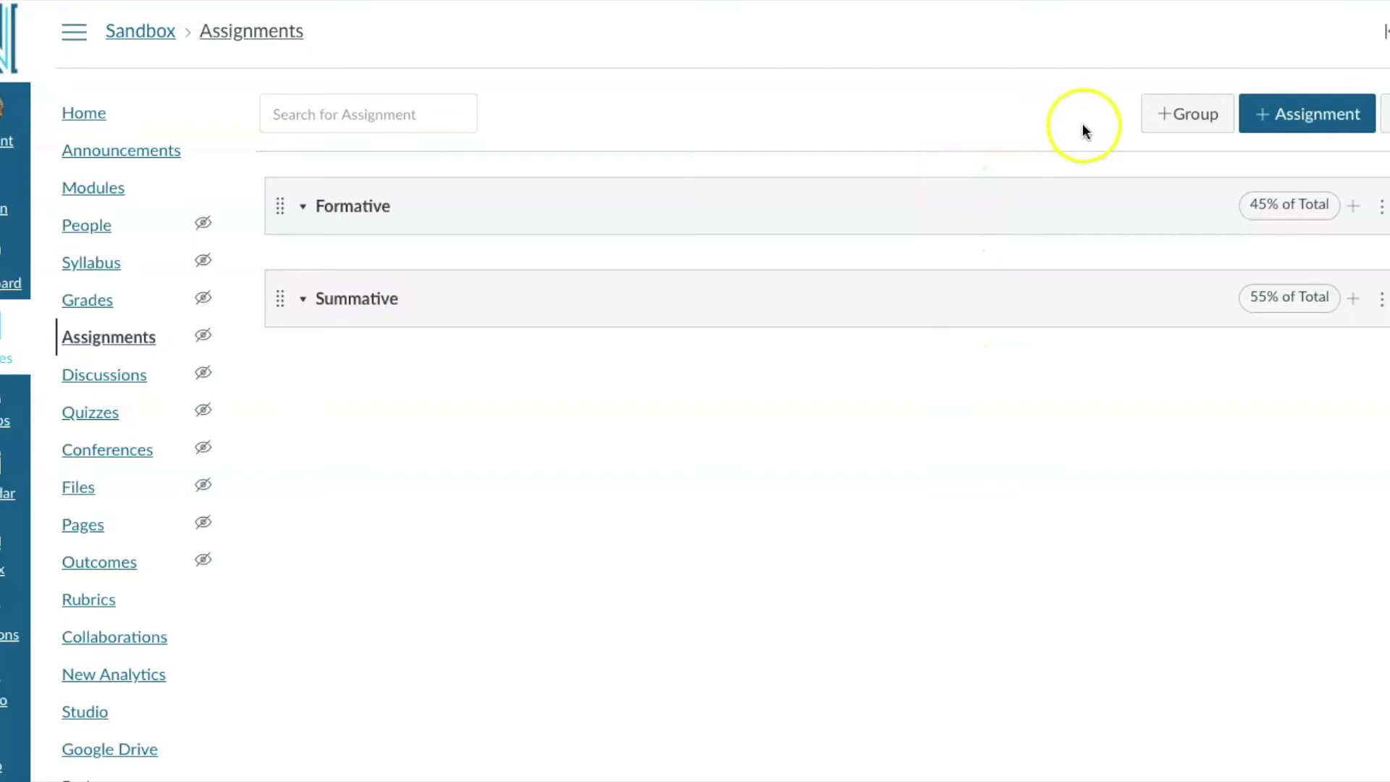
left_click(1182, 116)
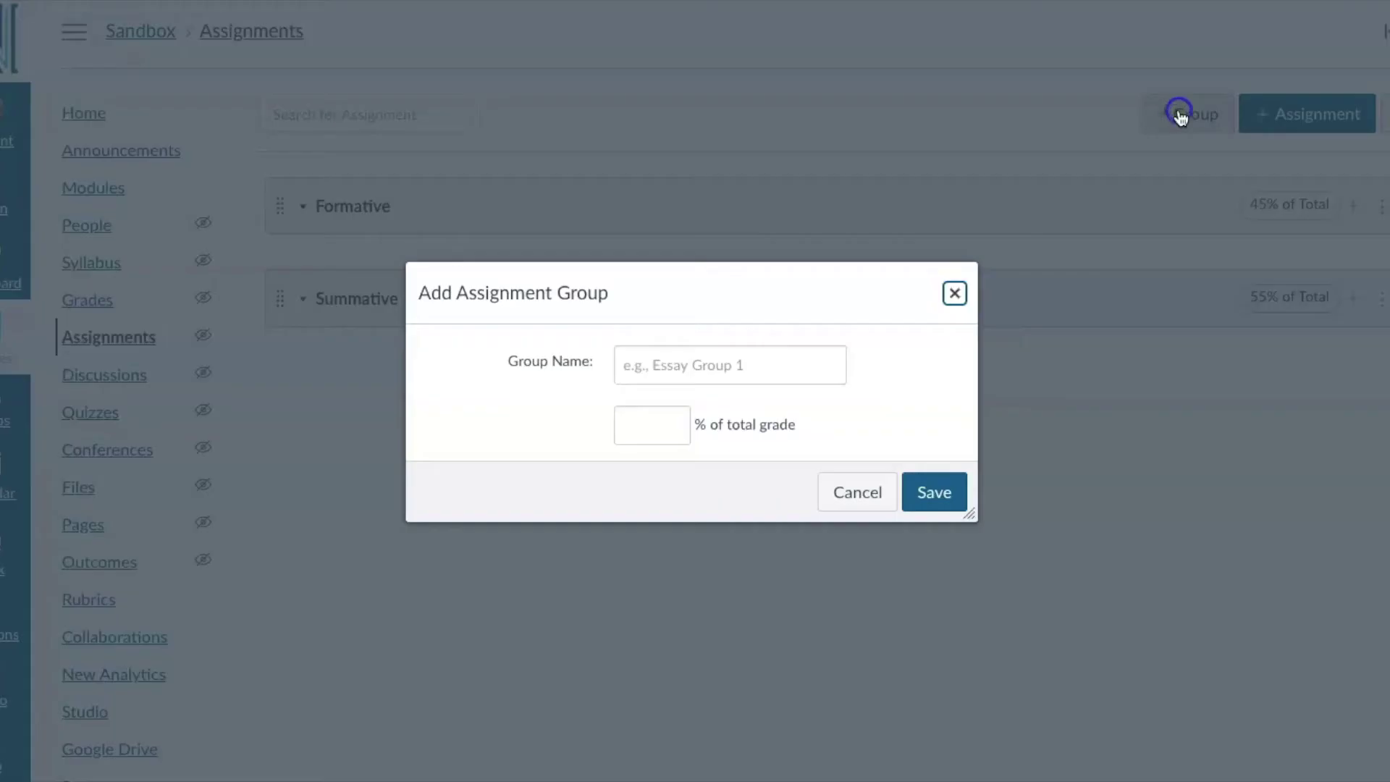
Step: Create an assignment group named Q2 Formative worth 45% of the total grade
left_click(653, 366)
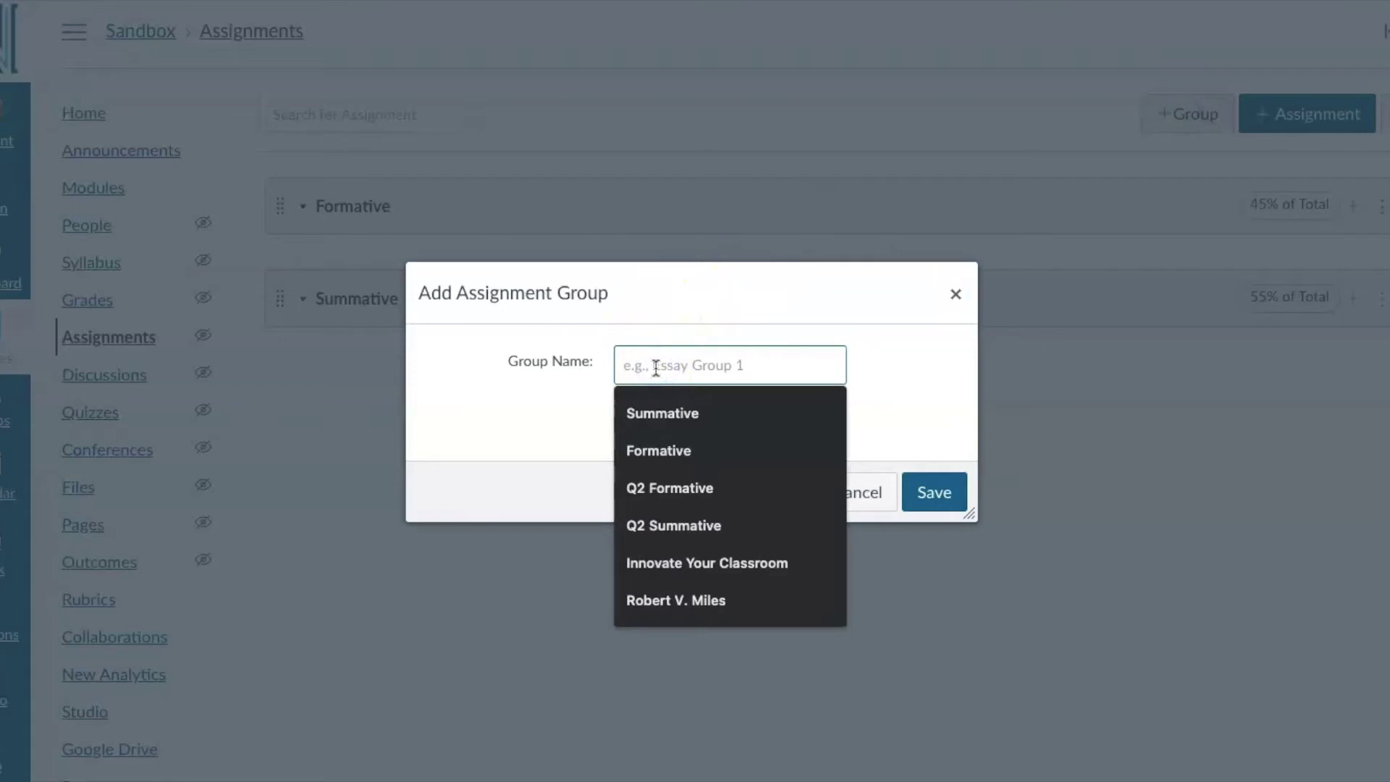
type("Q2 Formative")
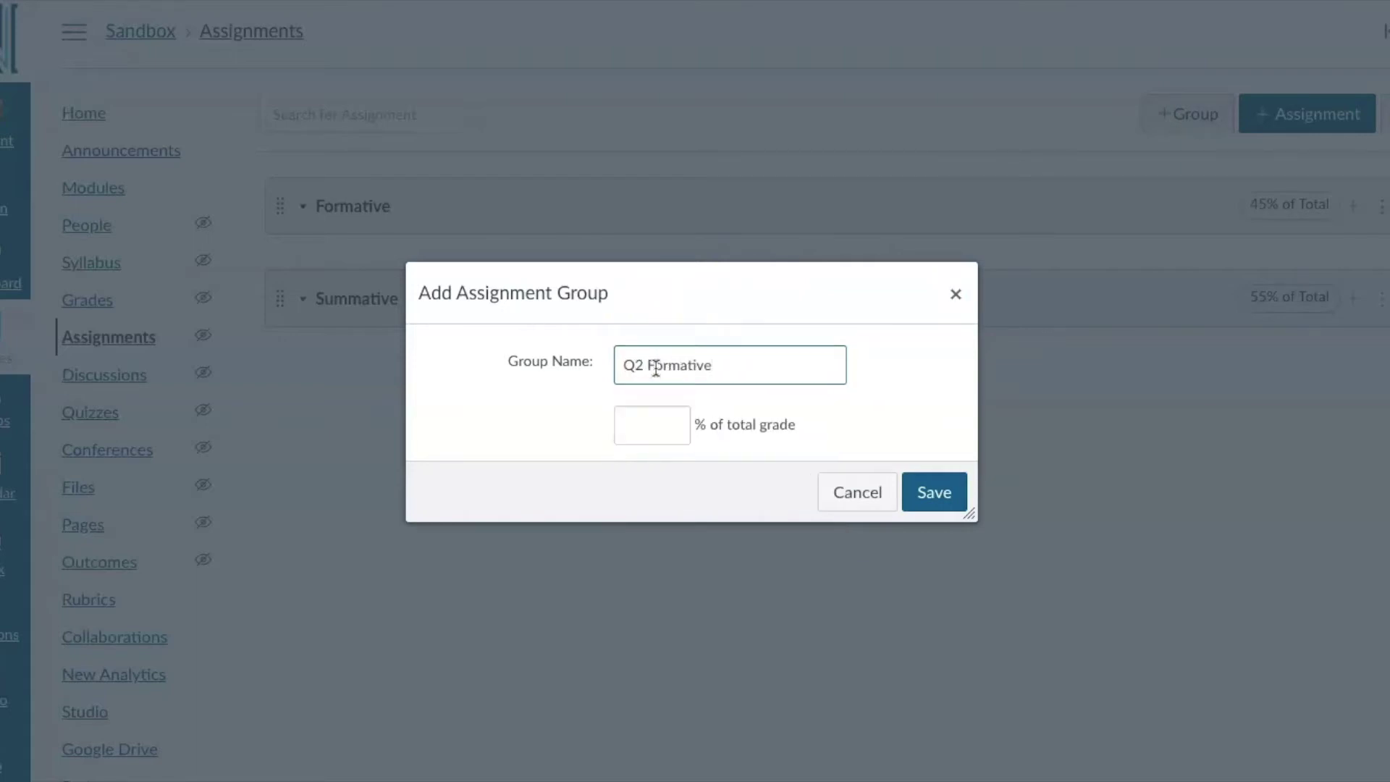
left_click(629, 426)
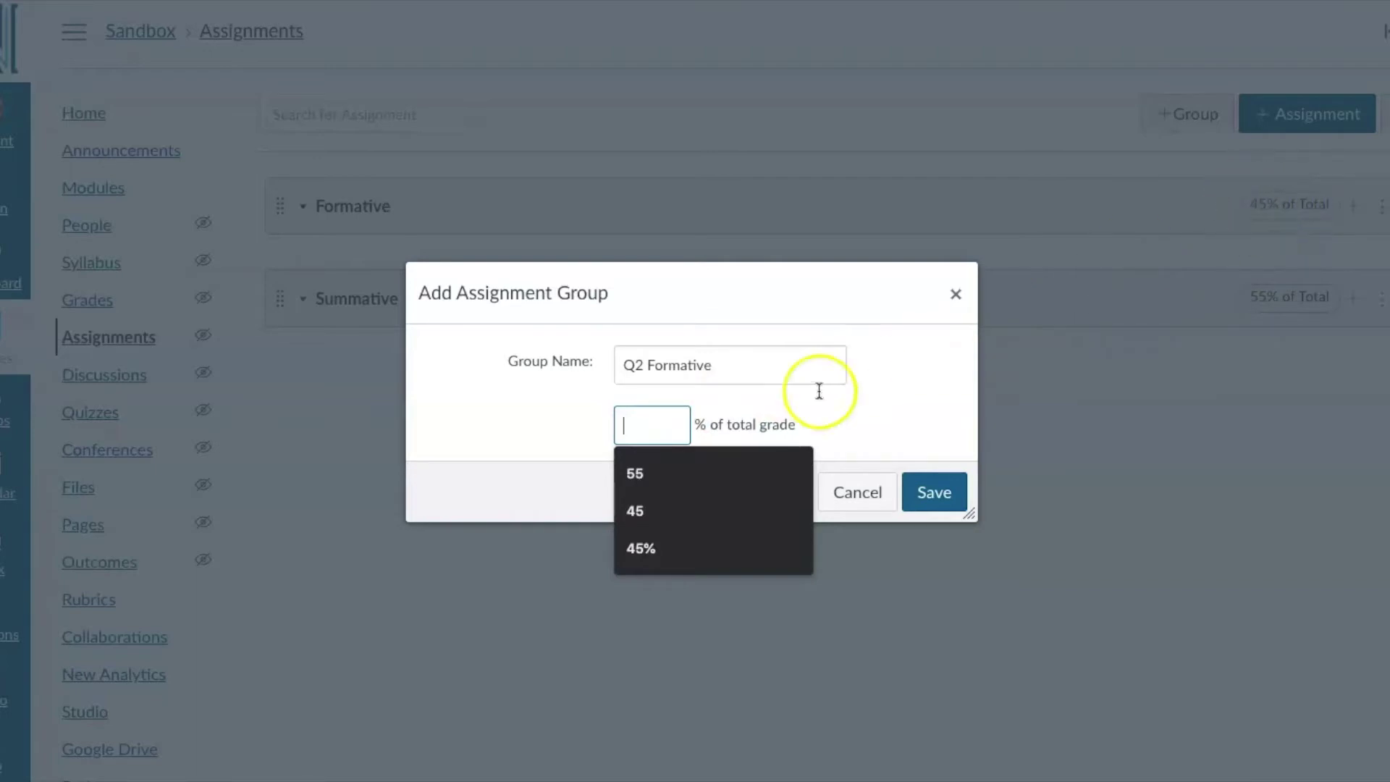
left_click(655, 511)
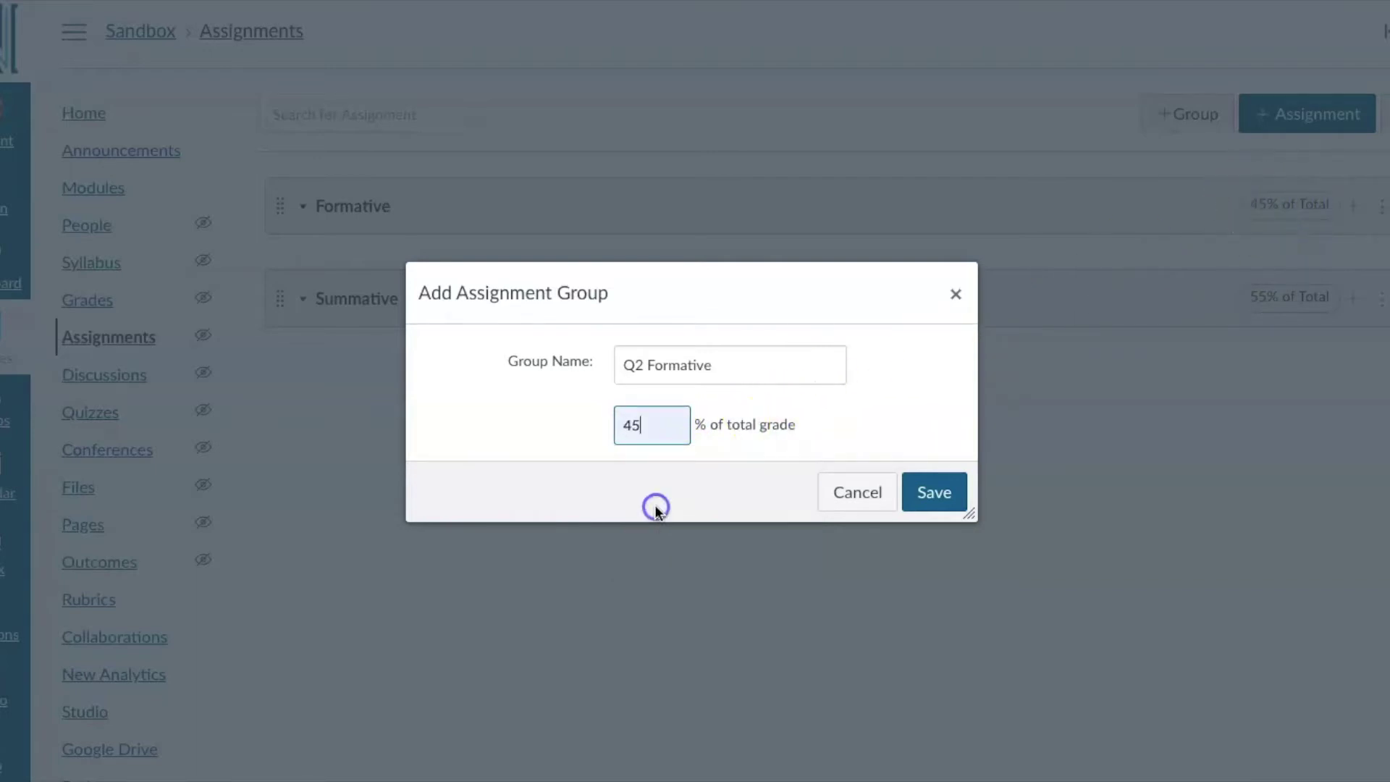
left_click(664, 428)
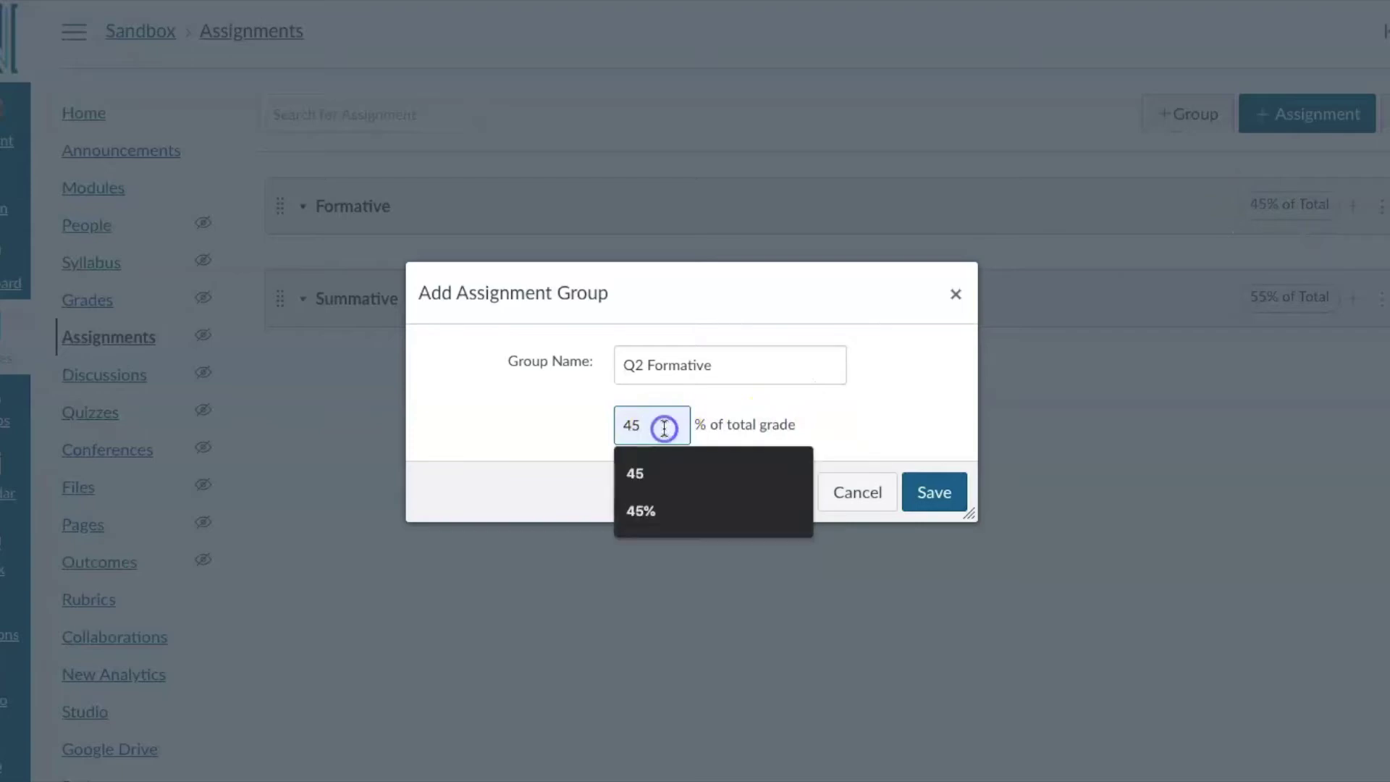
left_click(932, 491)
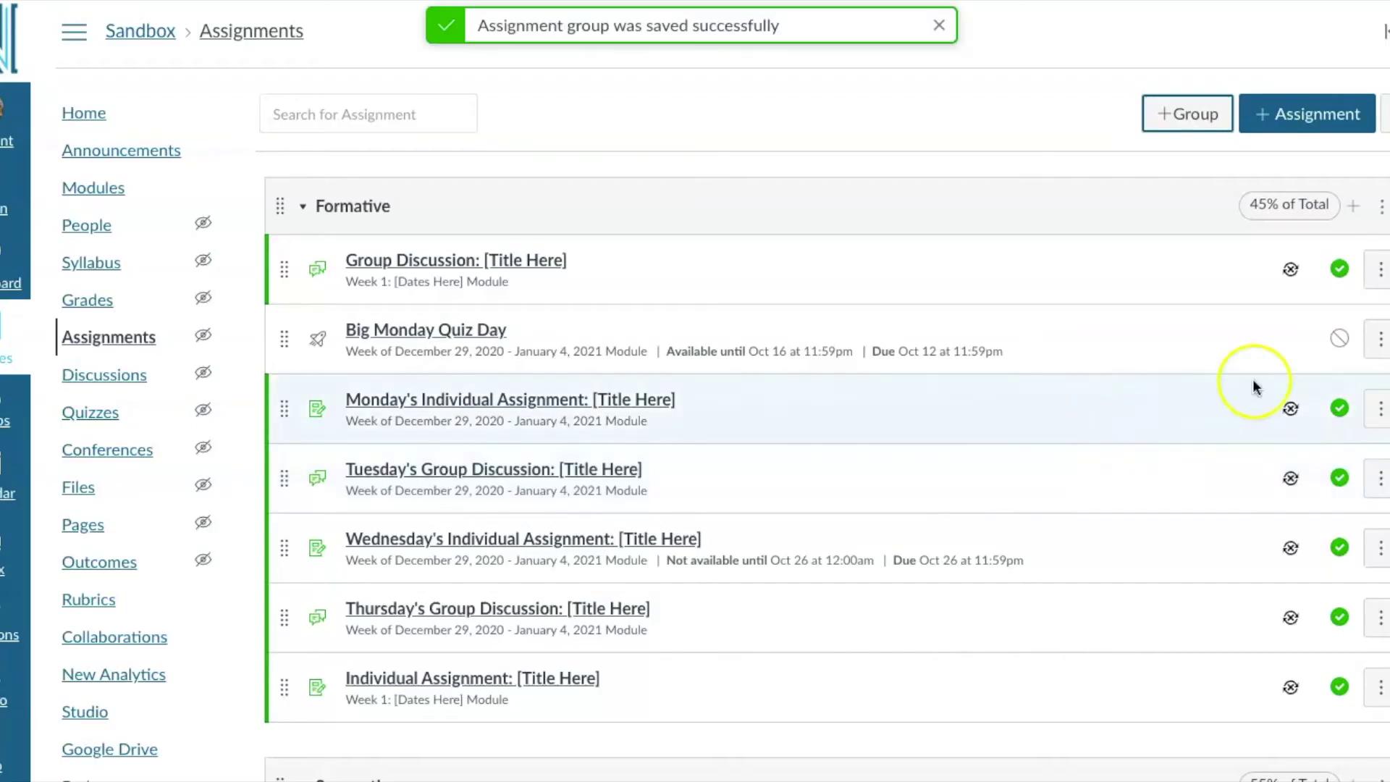
Step: Collapse Formative and Summative, then add a Q2 Summative group worth 55% of total
left_click(302, 210)
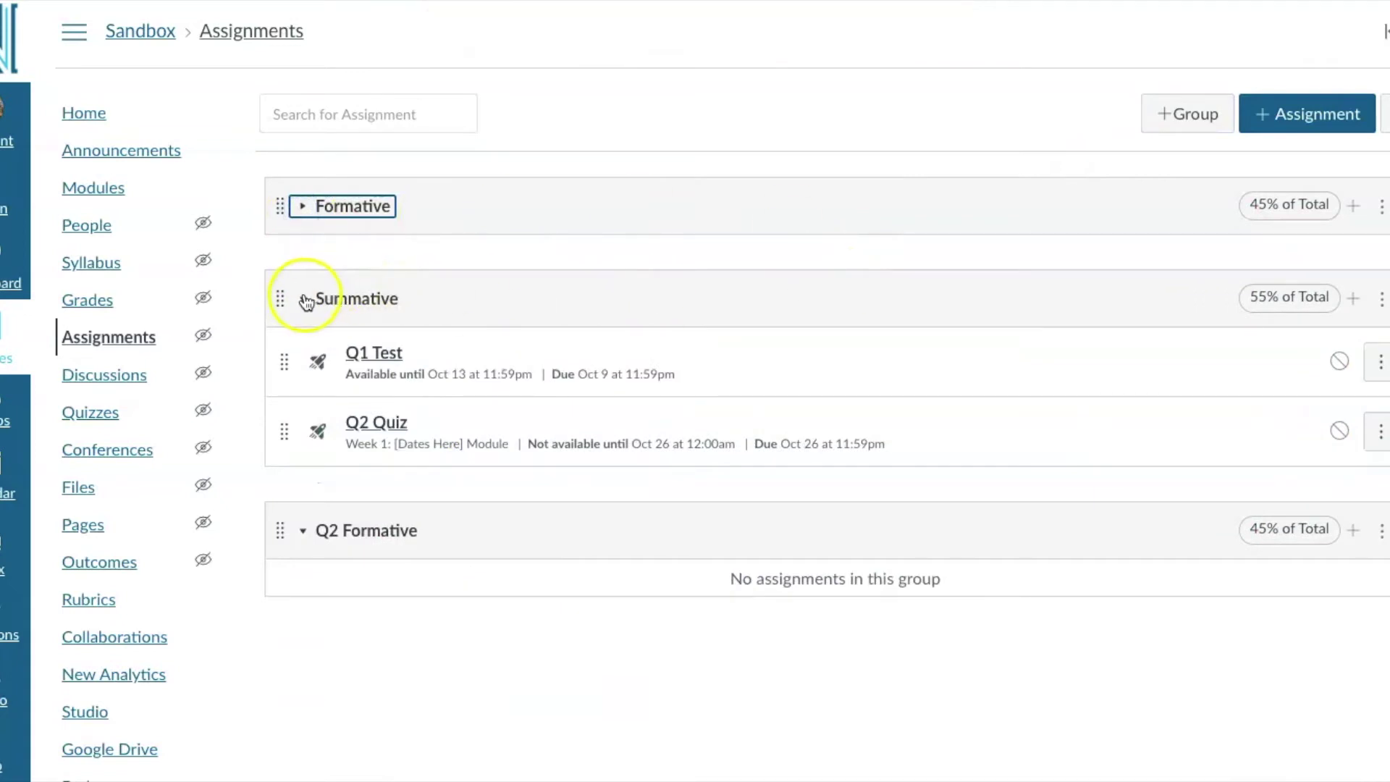
left_click(304, 299)
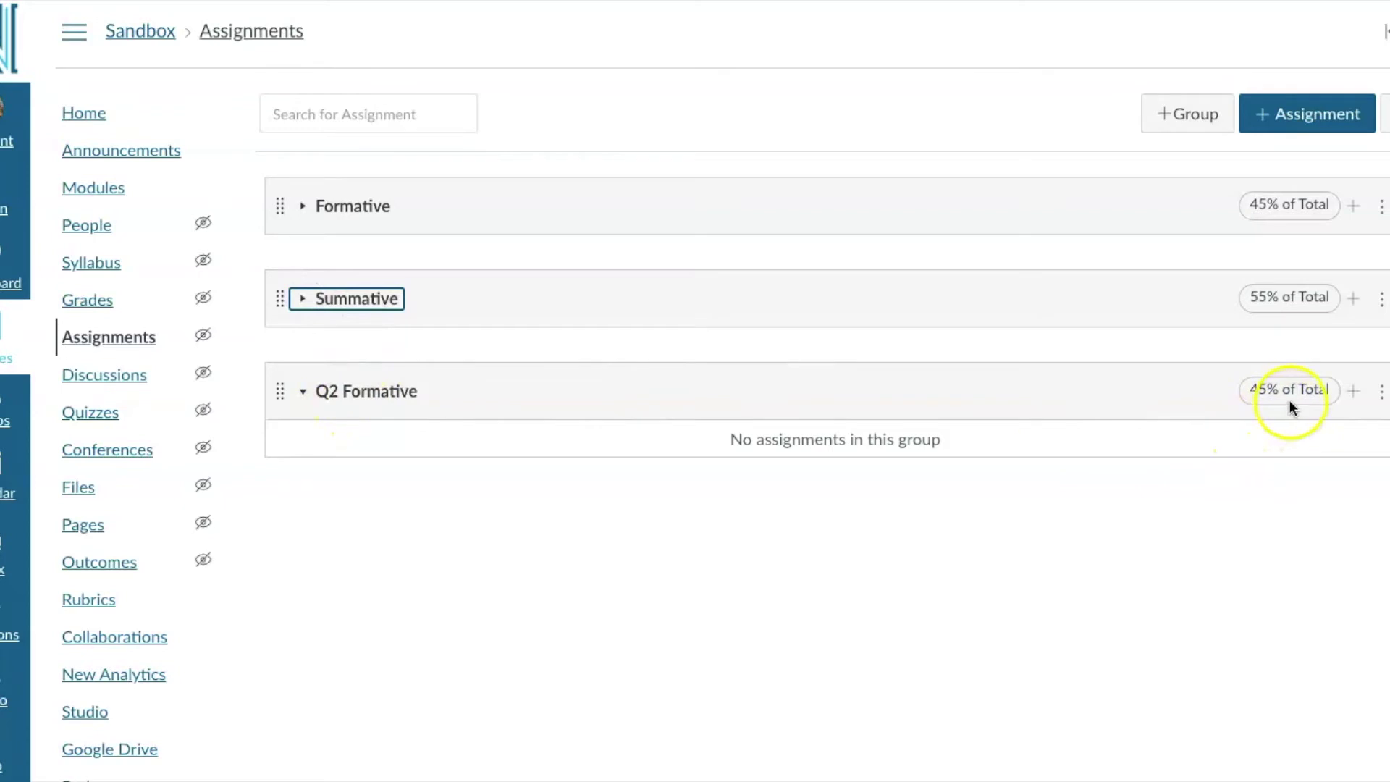
left_click(1196, 125)
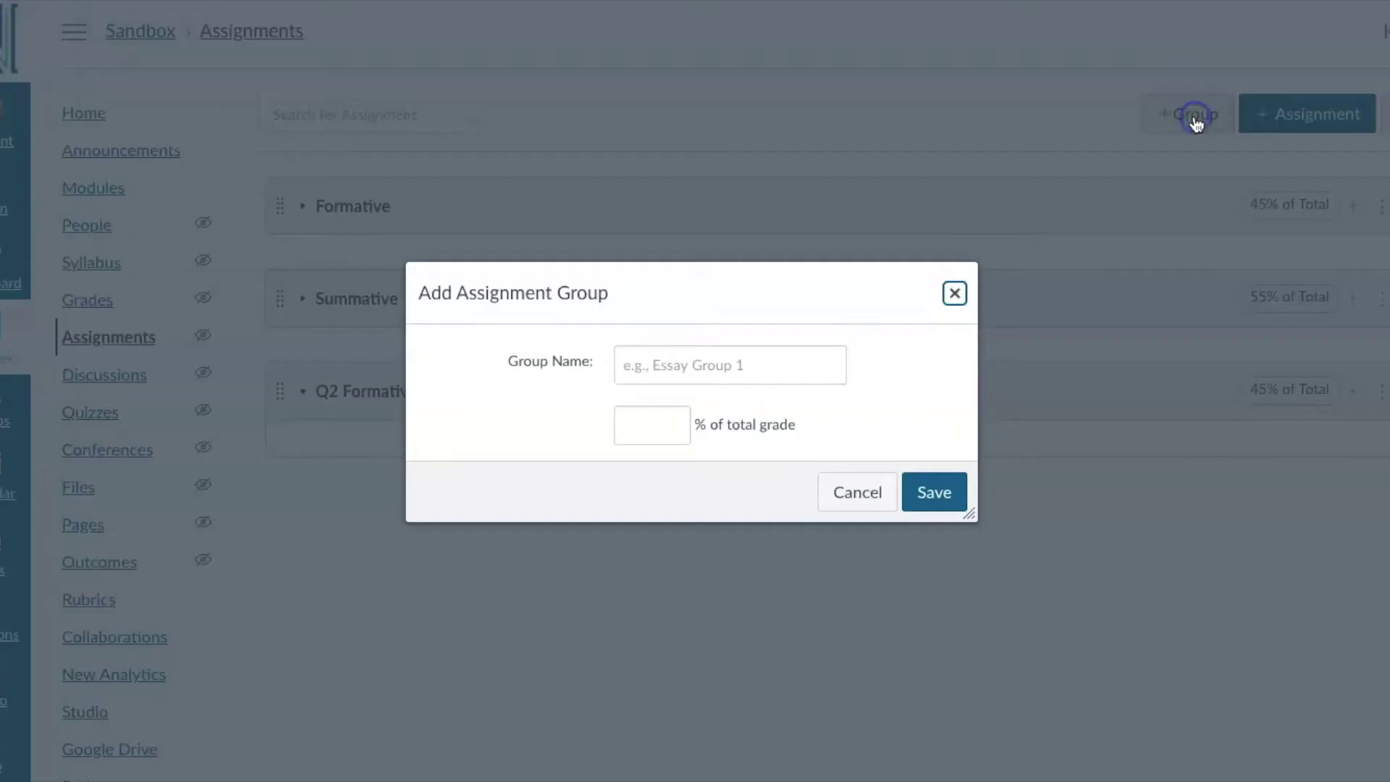
left_click(637, 360)
type("Q")
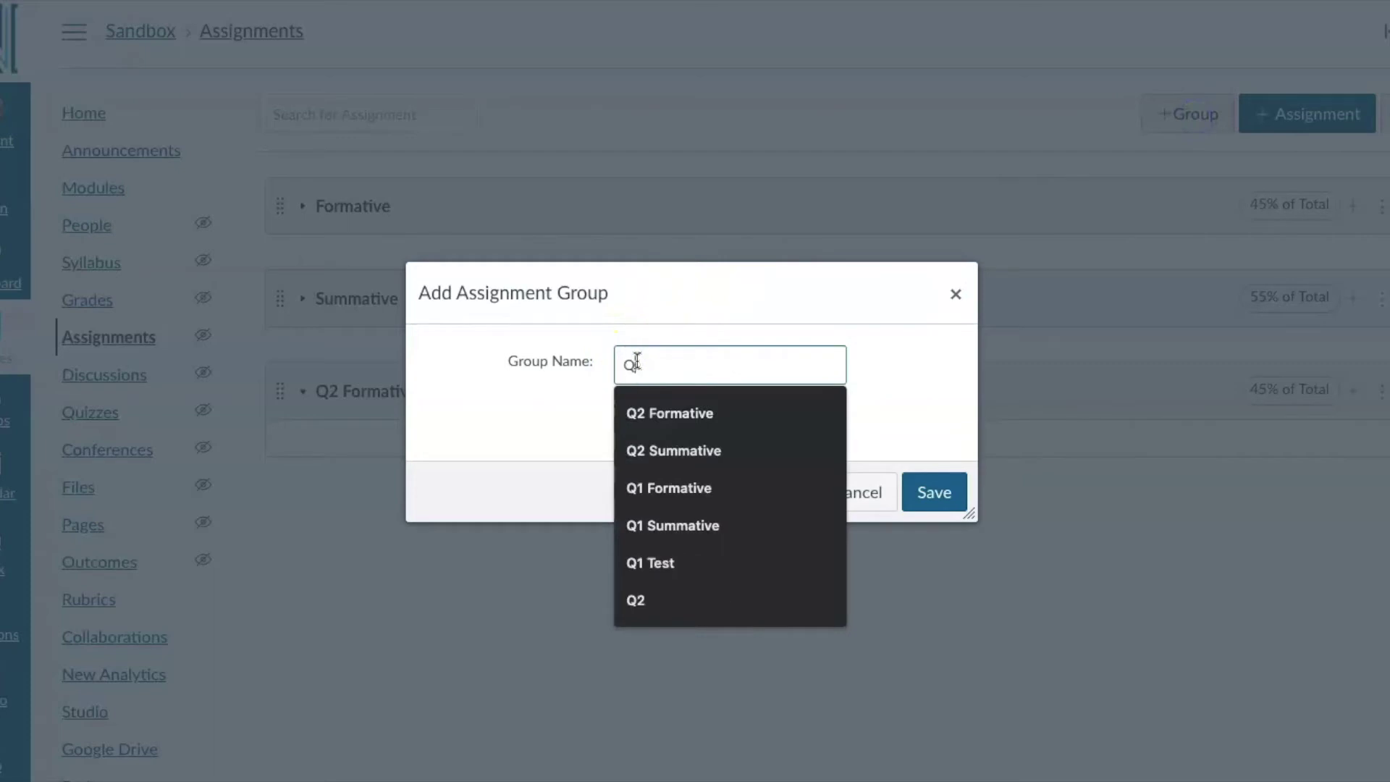
type("2 Summative")
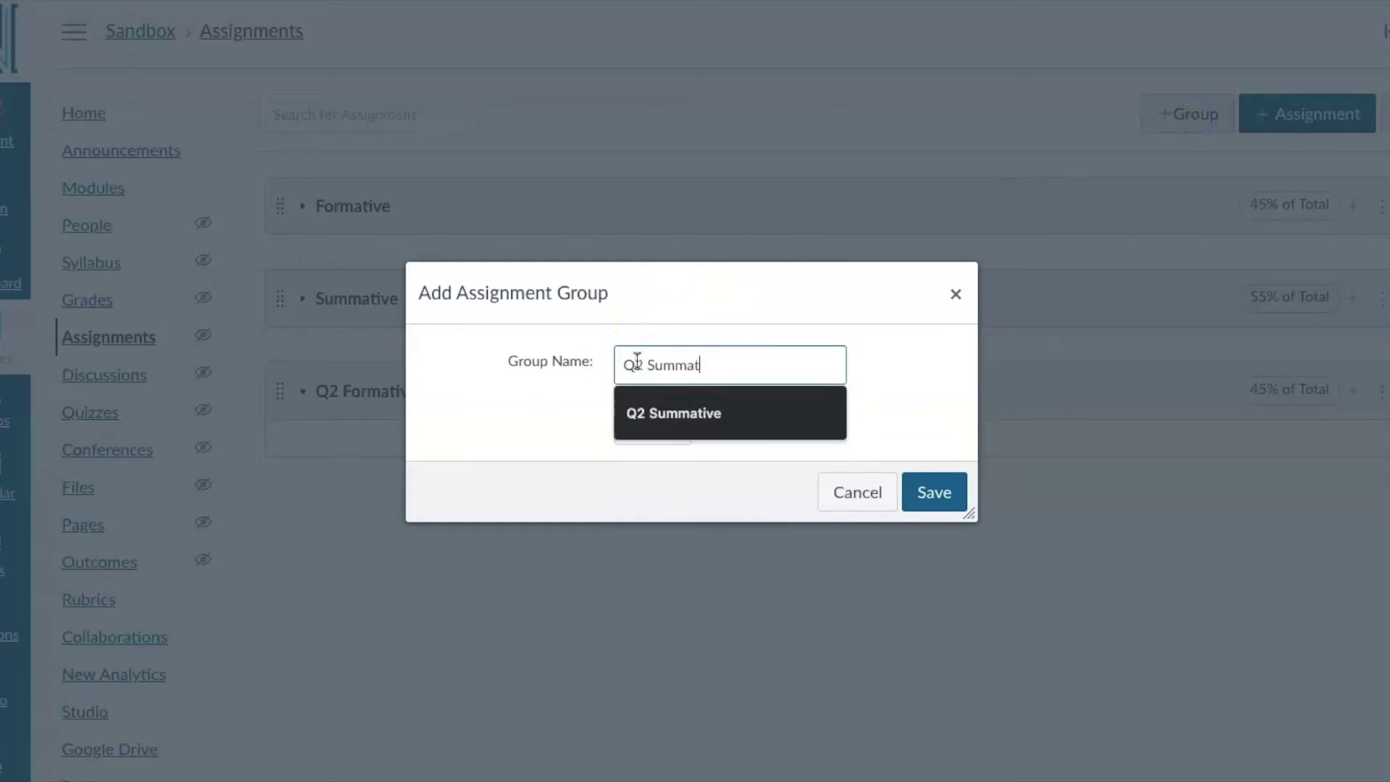
left_click(635, 427)
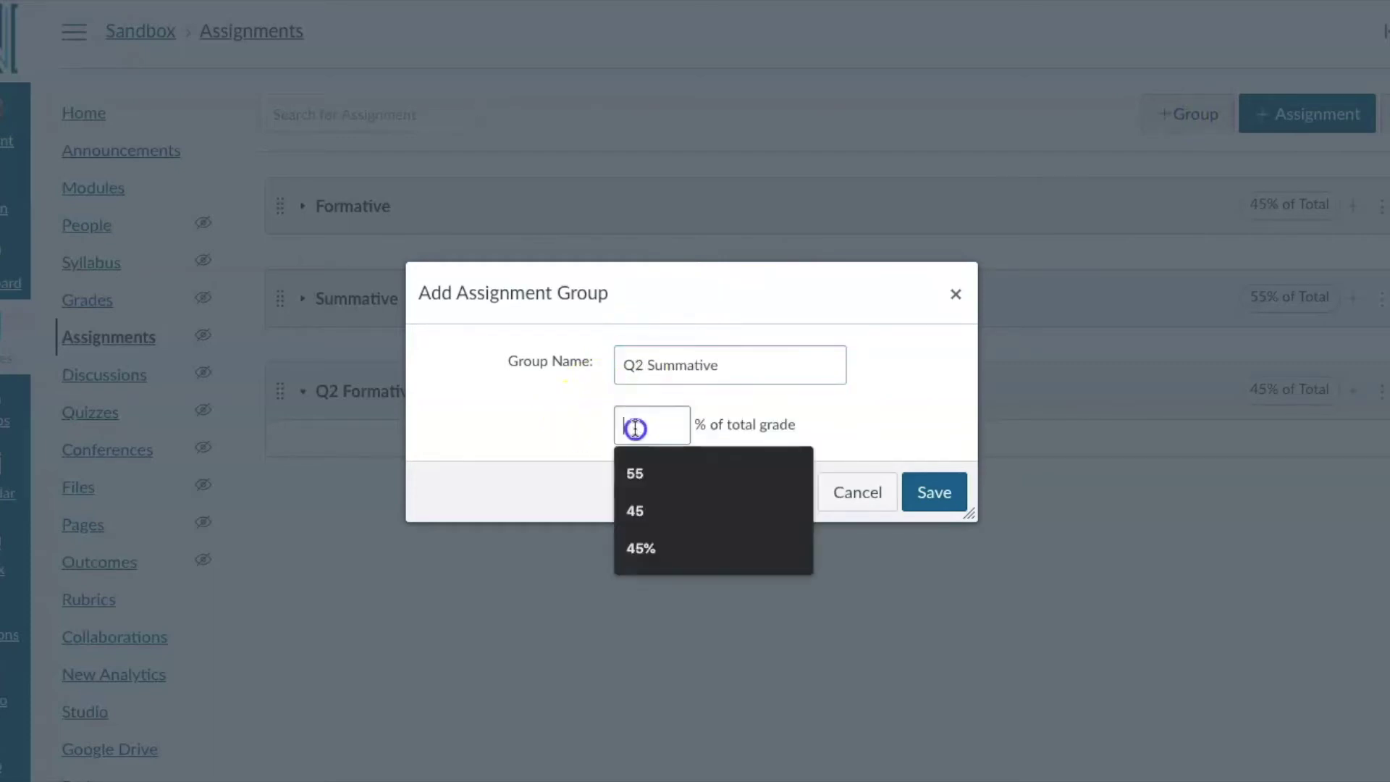
type("55")
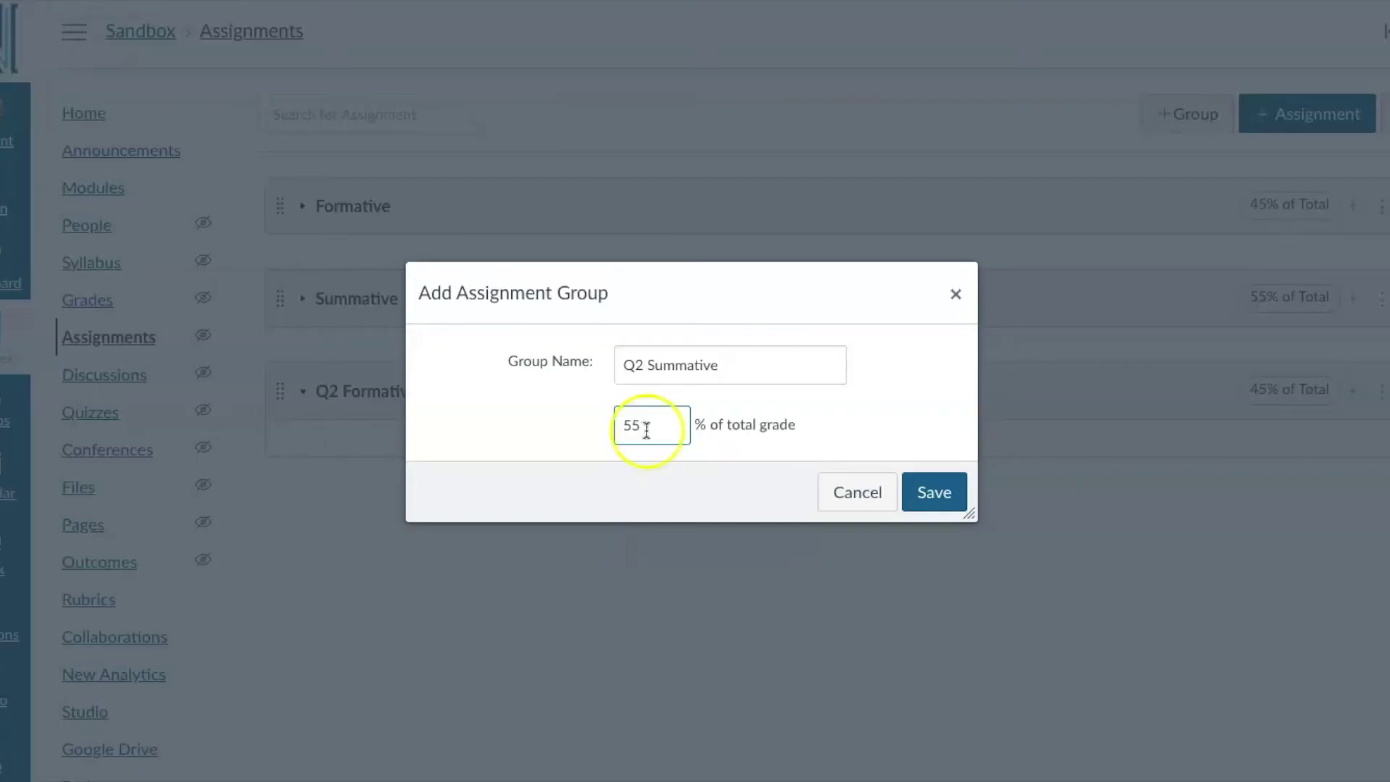
left_click(926, 495)
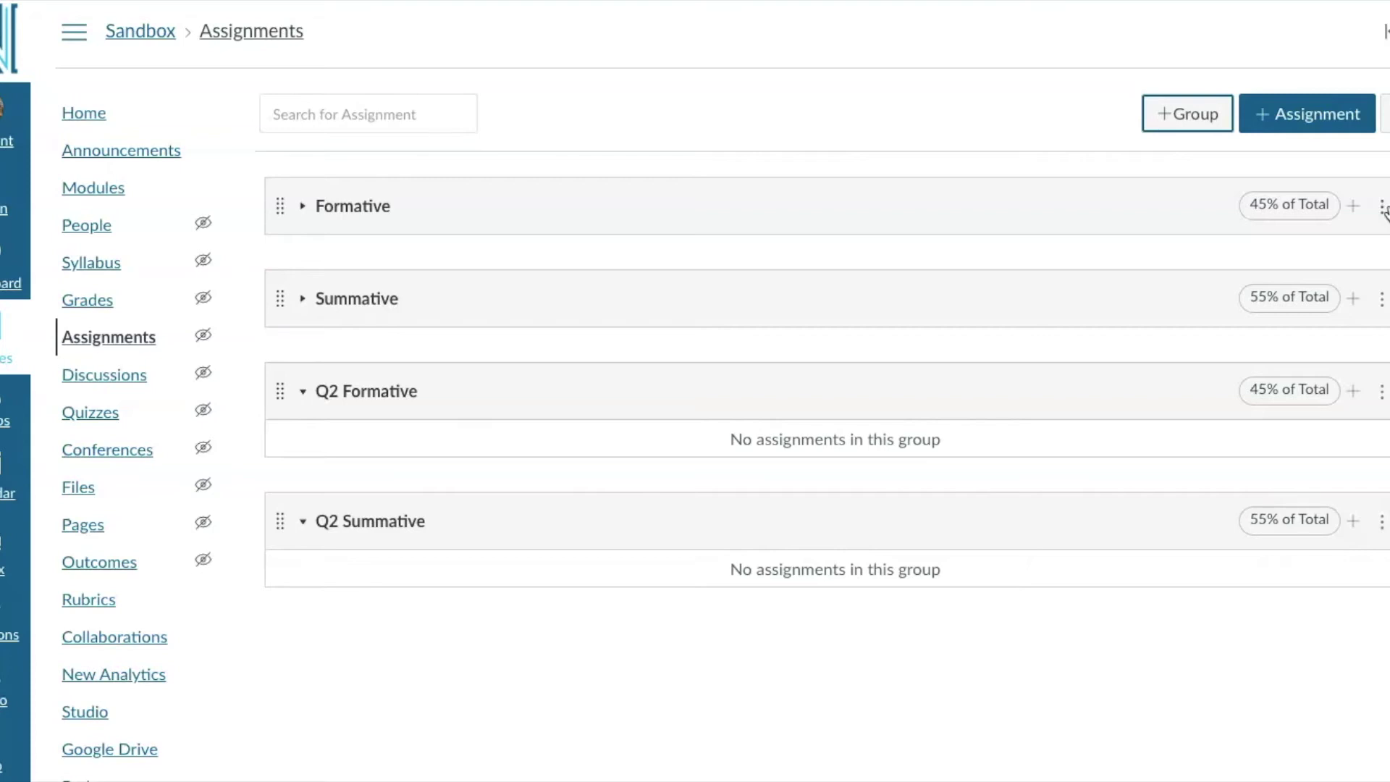
Step: Rename the Formative group to Q1 Formative and change its weight from 45% to 0%
left_click(1381, 208)
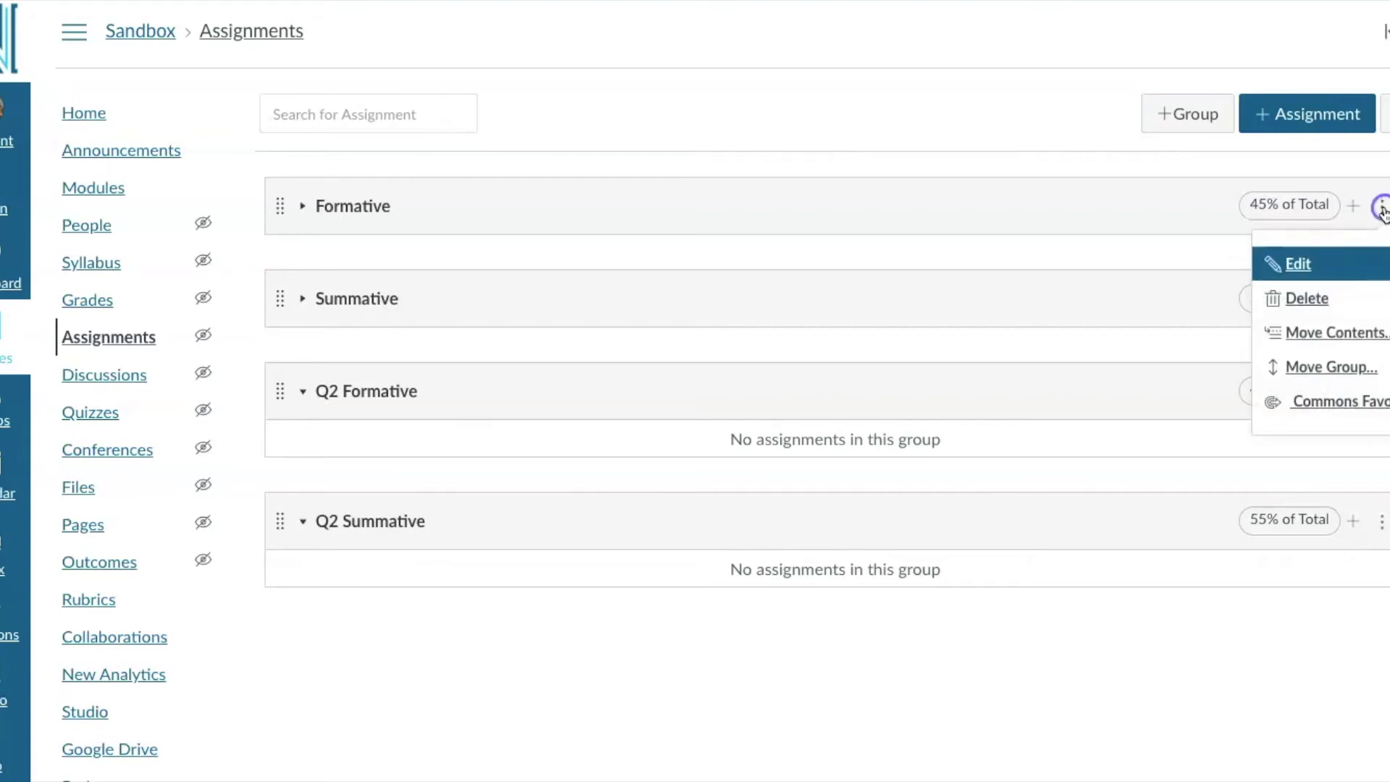
left_click(1327, 267)
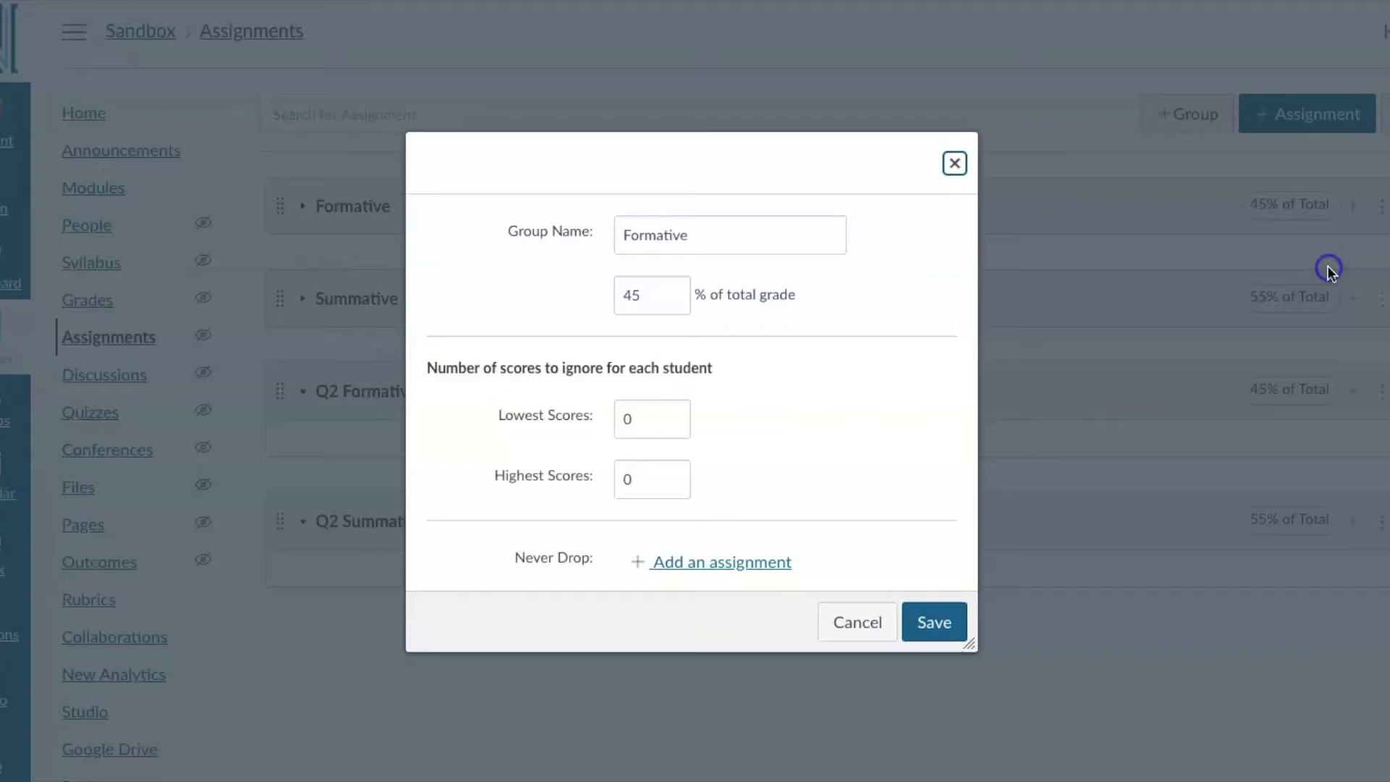
left_click(626, 239)
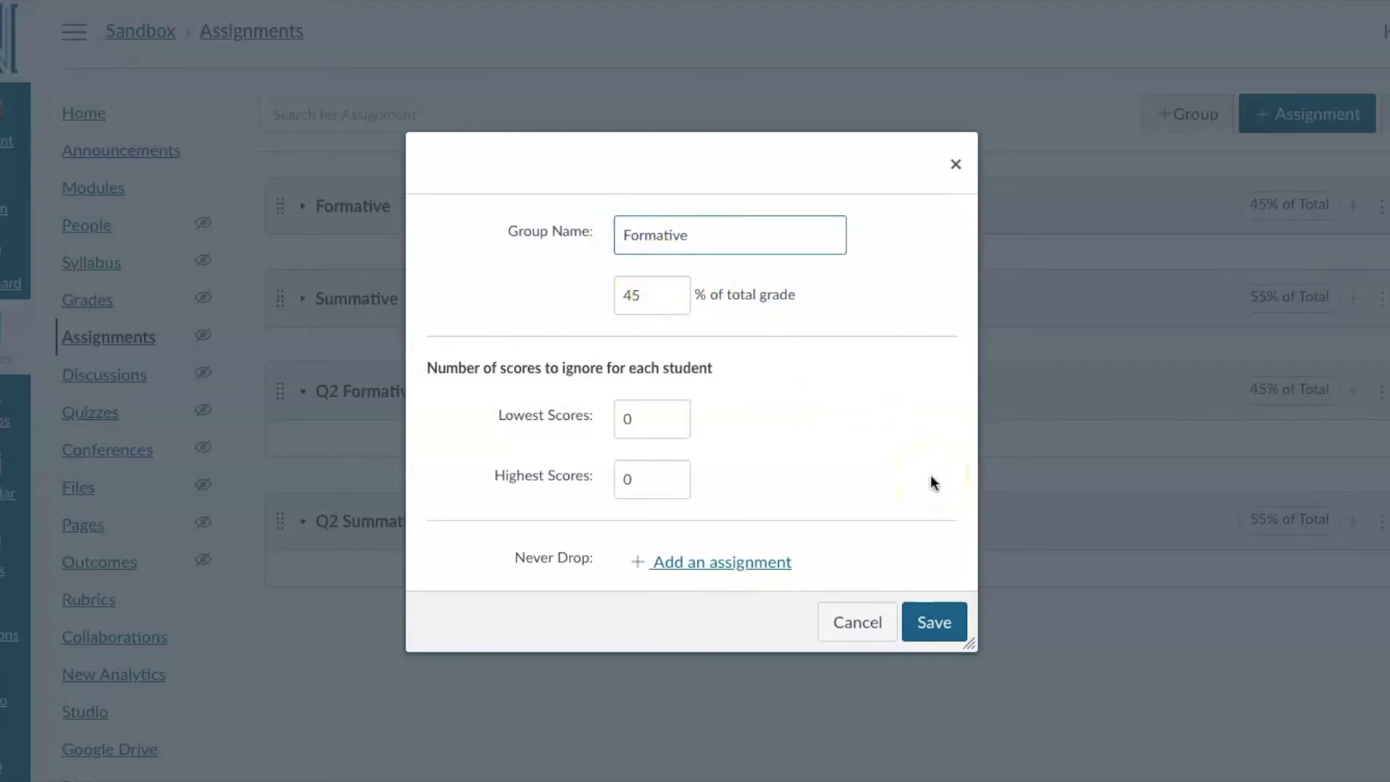
type("Q1")
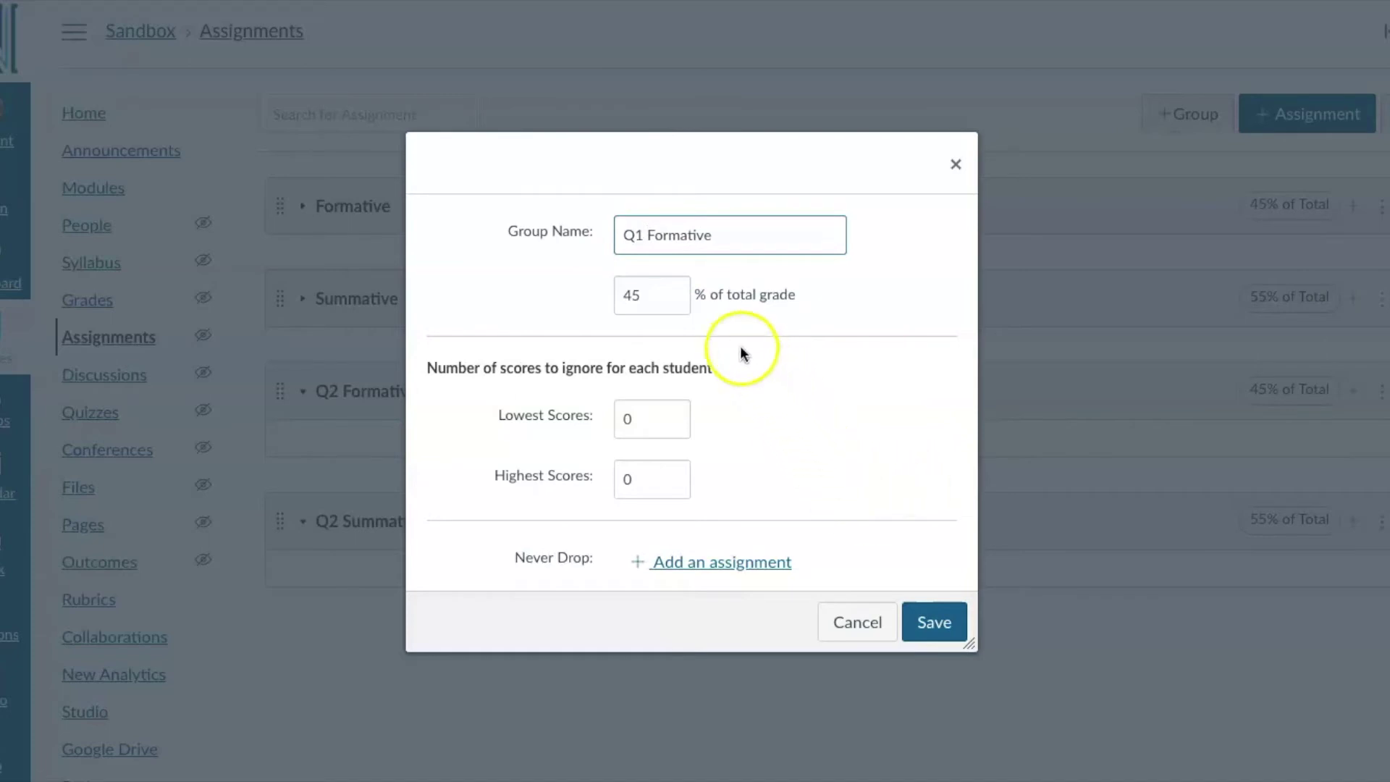
left_click(664, 297)
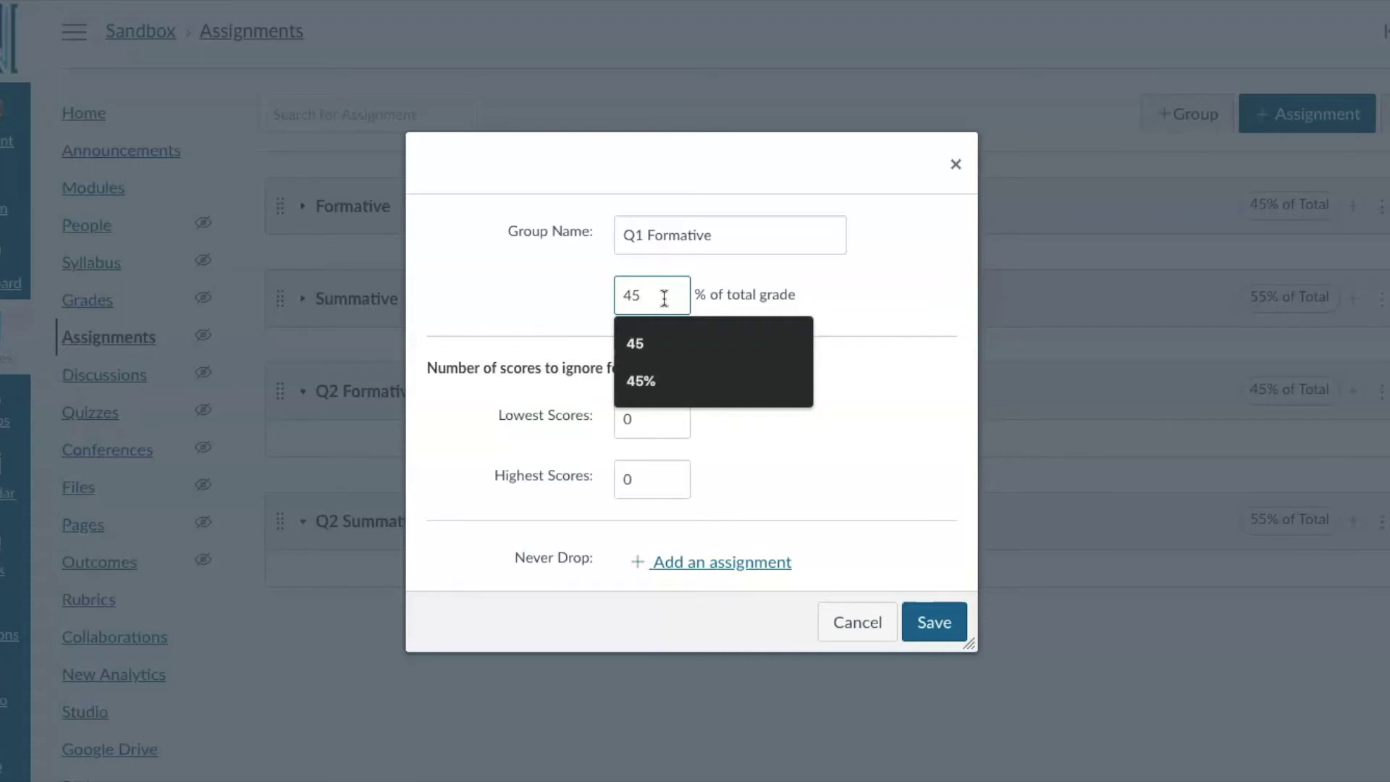
key("BackSpace")
key("BackSpace")
type("0")
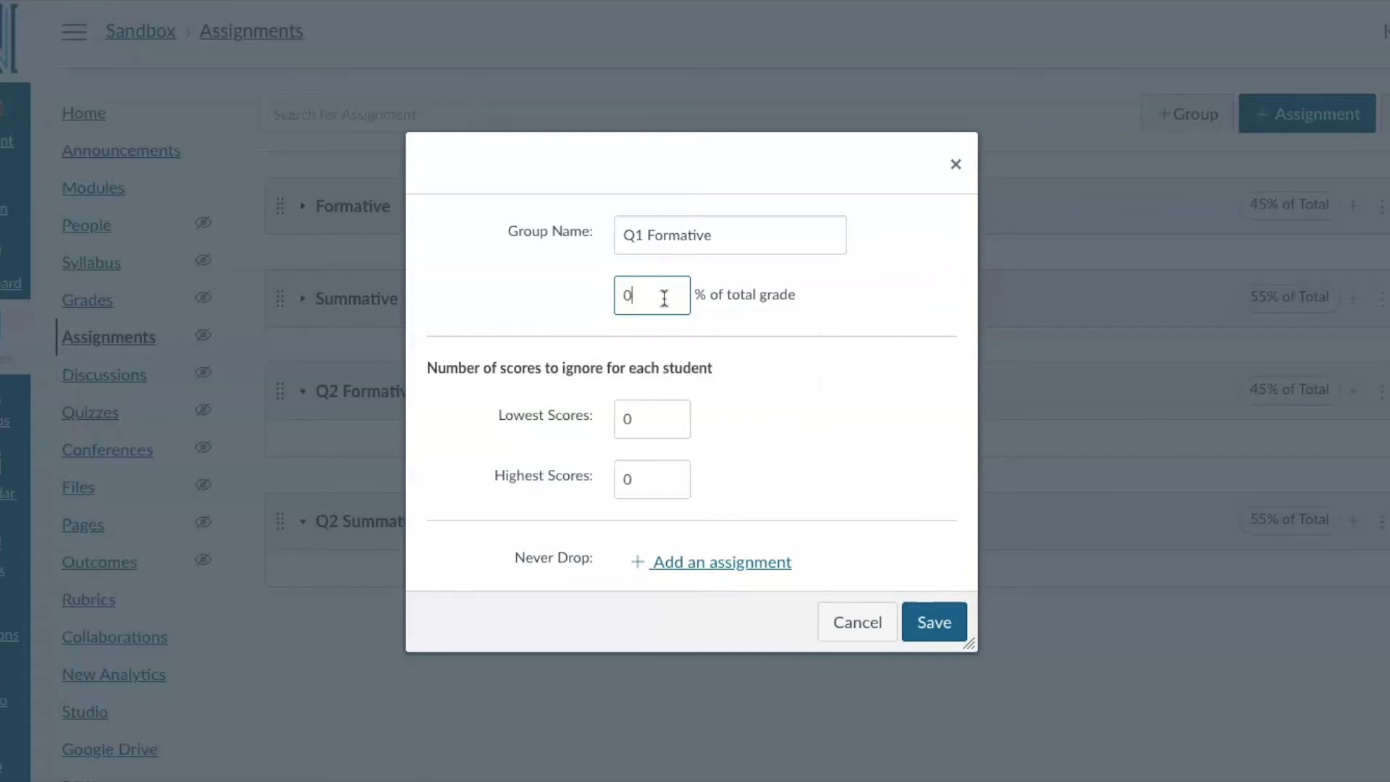
left_click(936, 625)
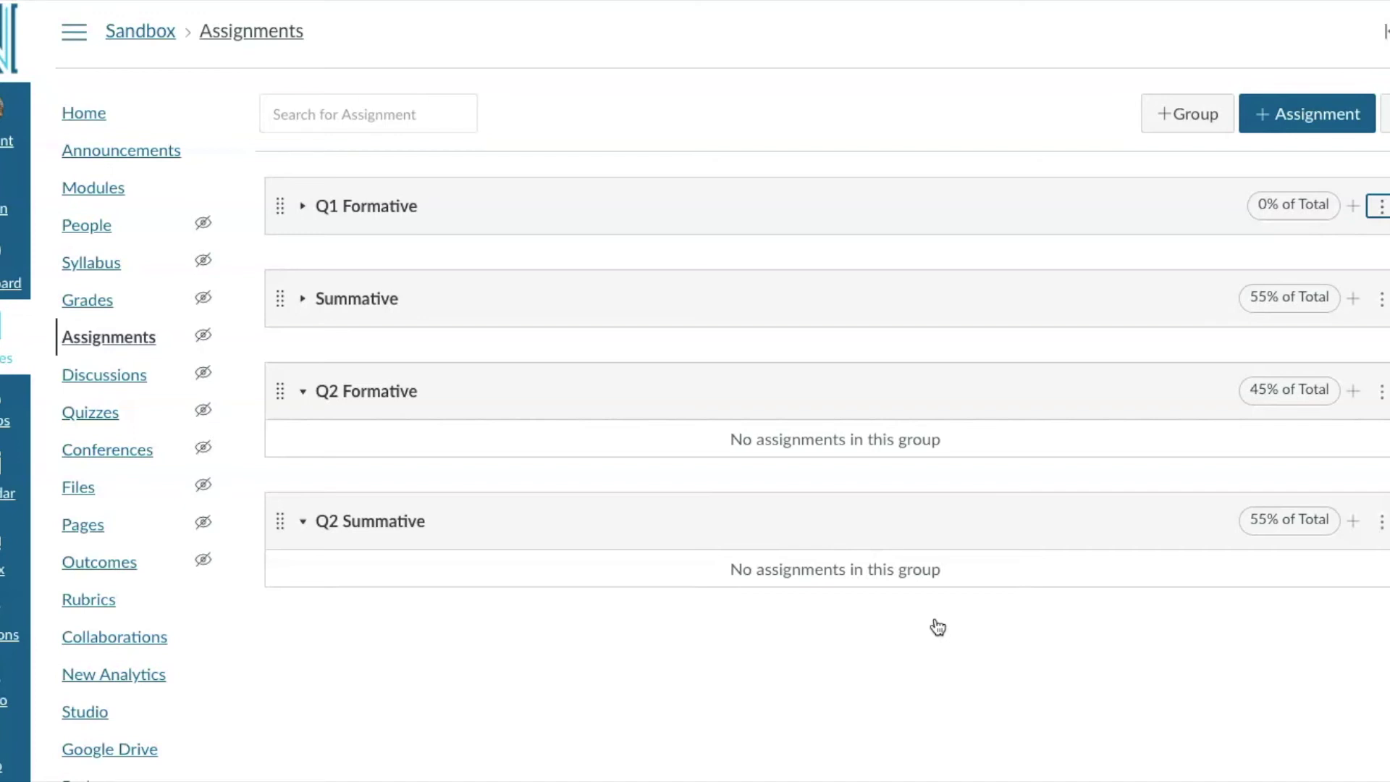
Step: Rename the Summative group to Q1 Summative and clear its 55% weight to 0%
left_click(1380, 298)
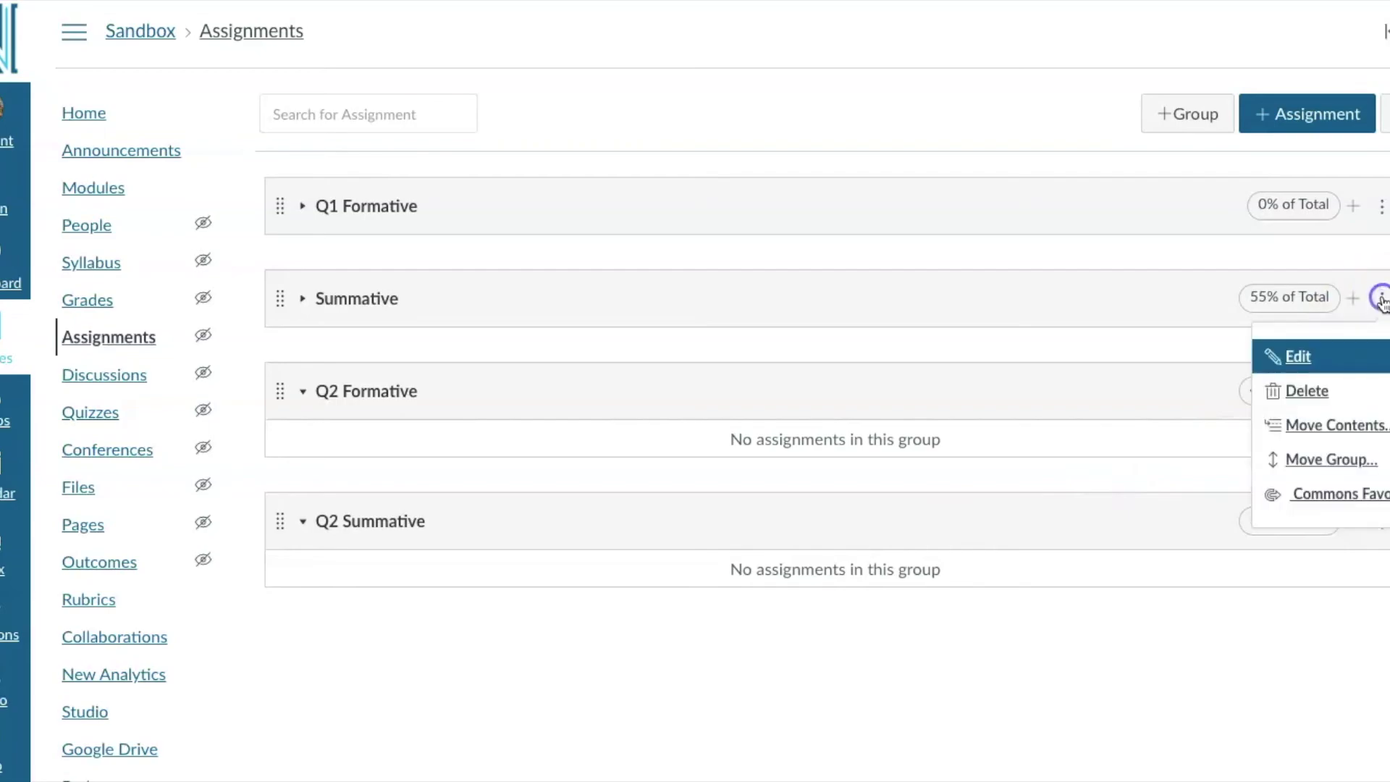
left_click(1311, 357)
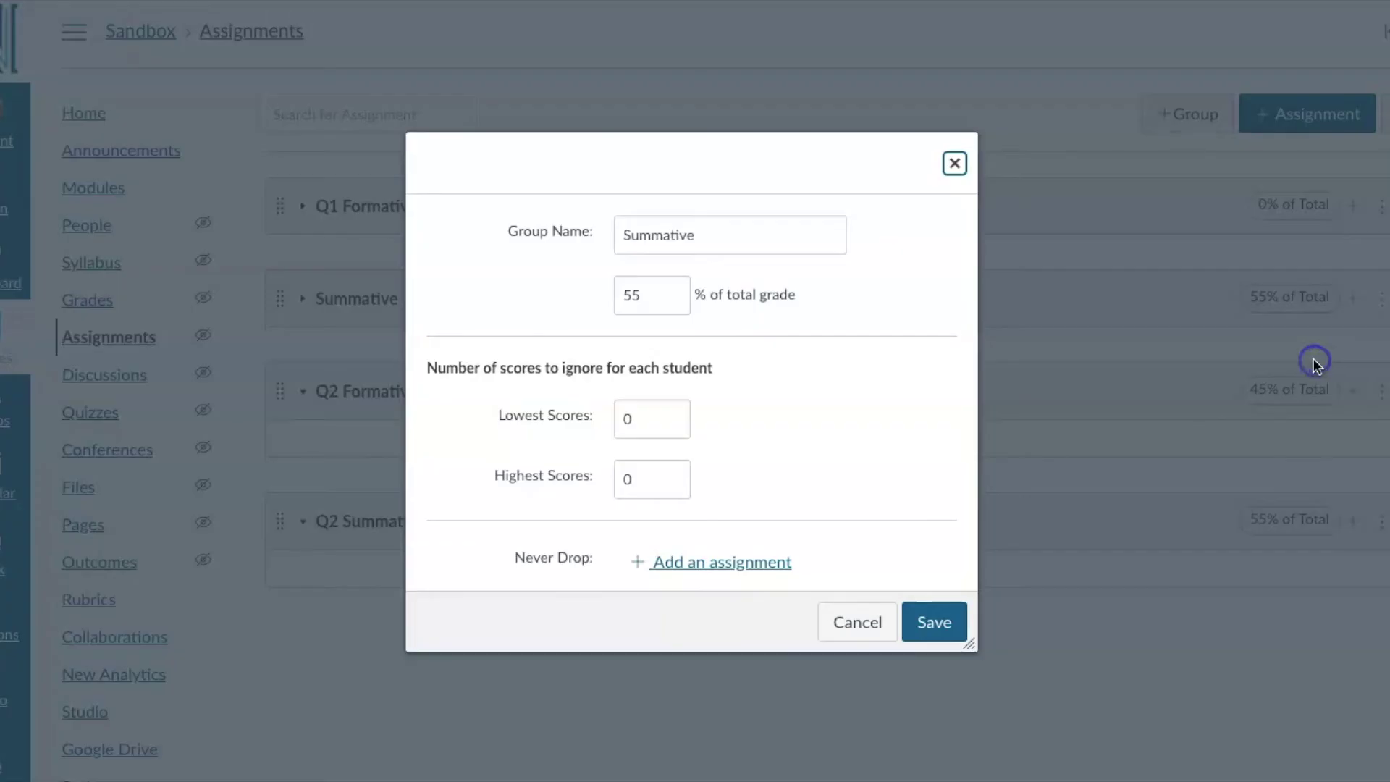
left_click(625, 233)
type("Q1")
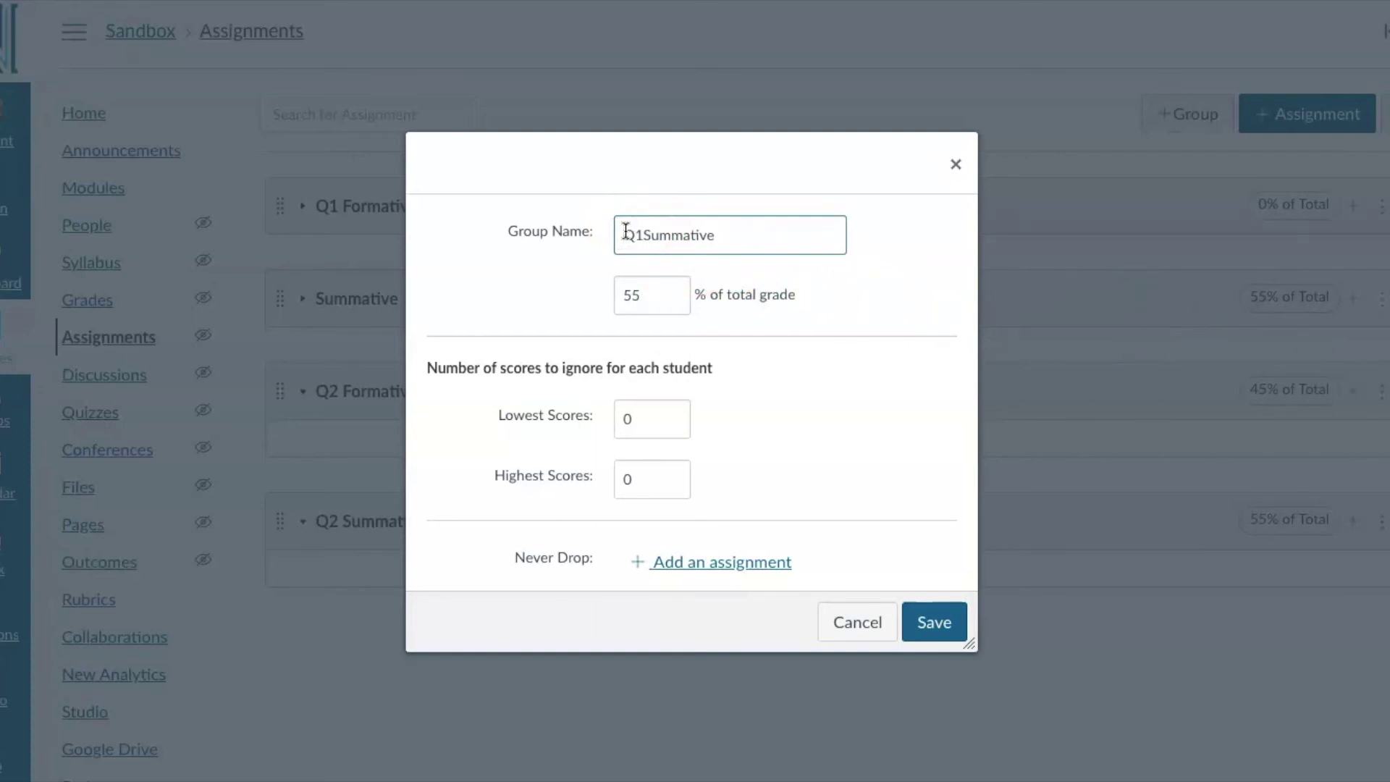
left_click(652, 288)
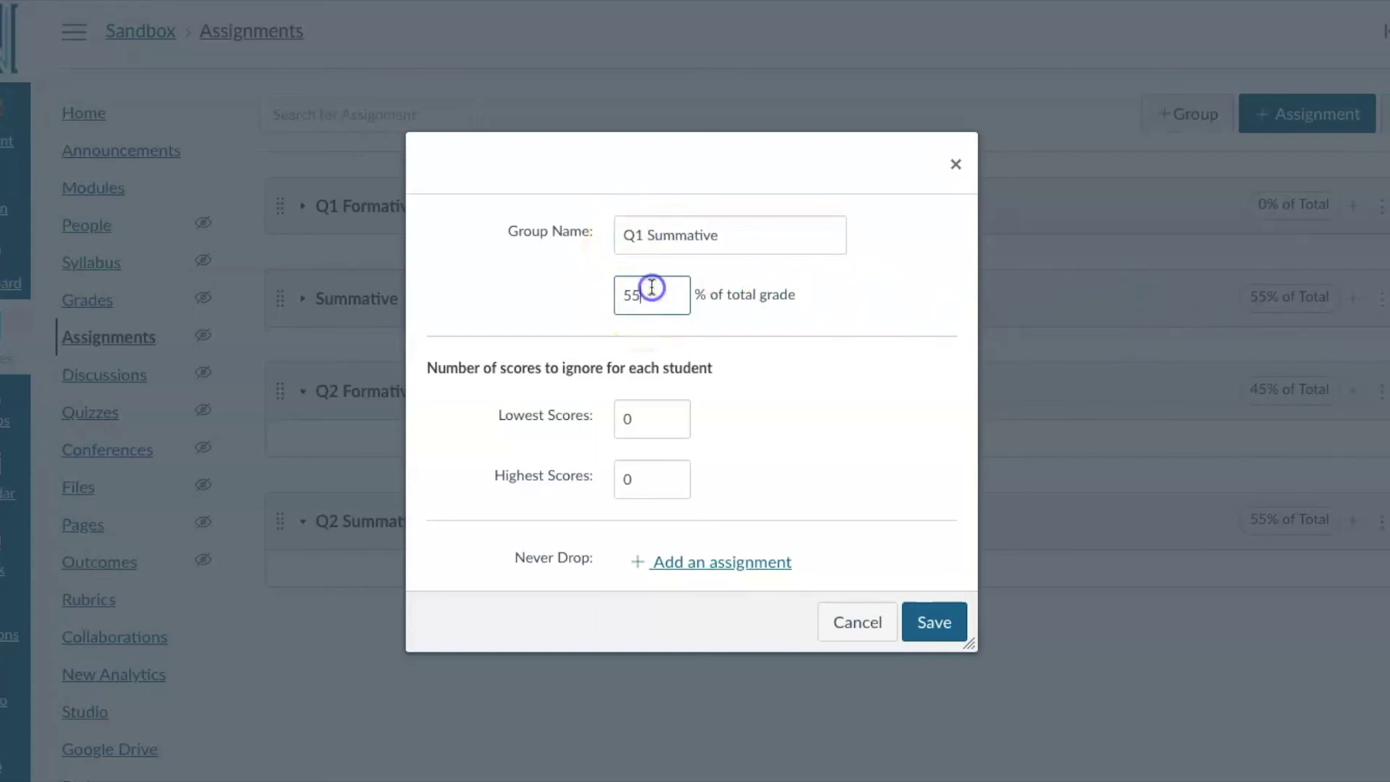
key("BackSpace")
key("BackSpace")
left_click(651, 291)
left_click(912, 632)
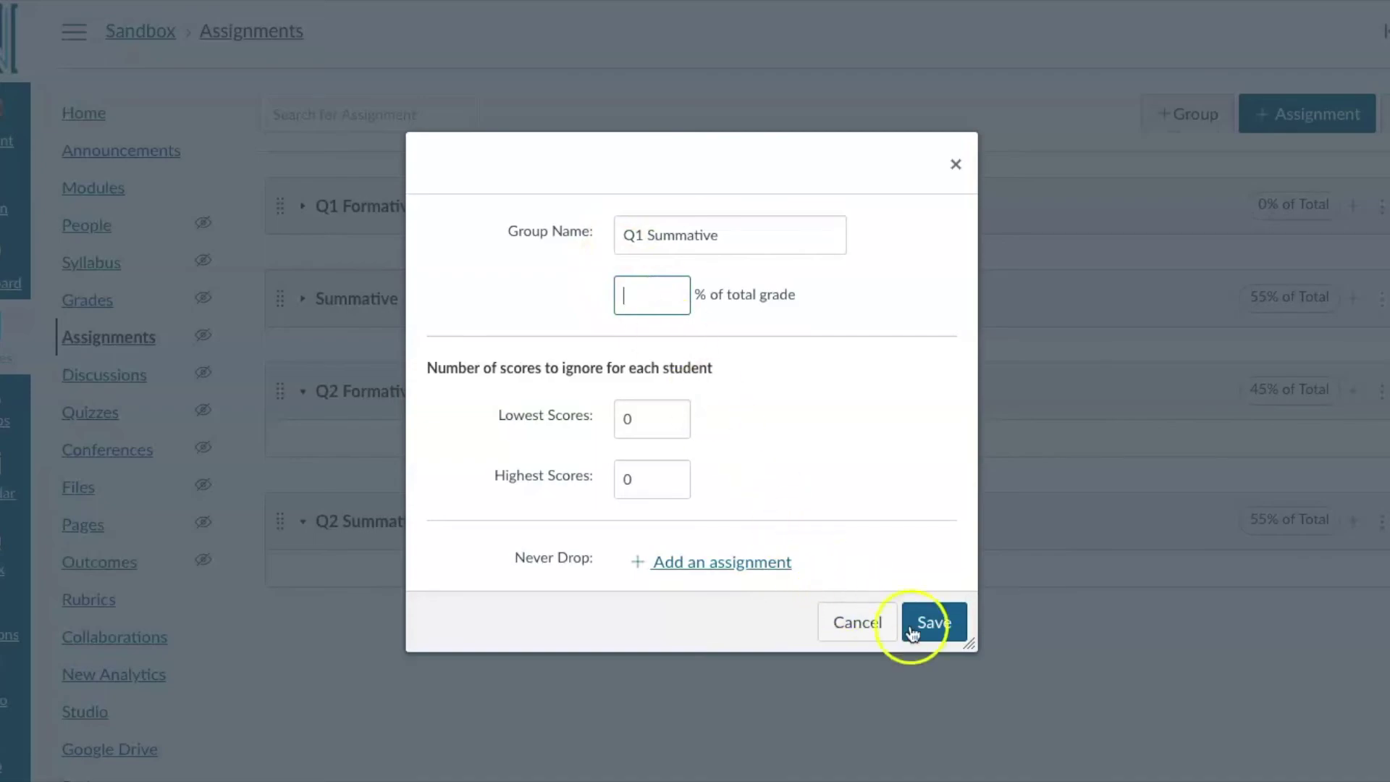
left_click(914, 631)
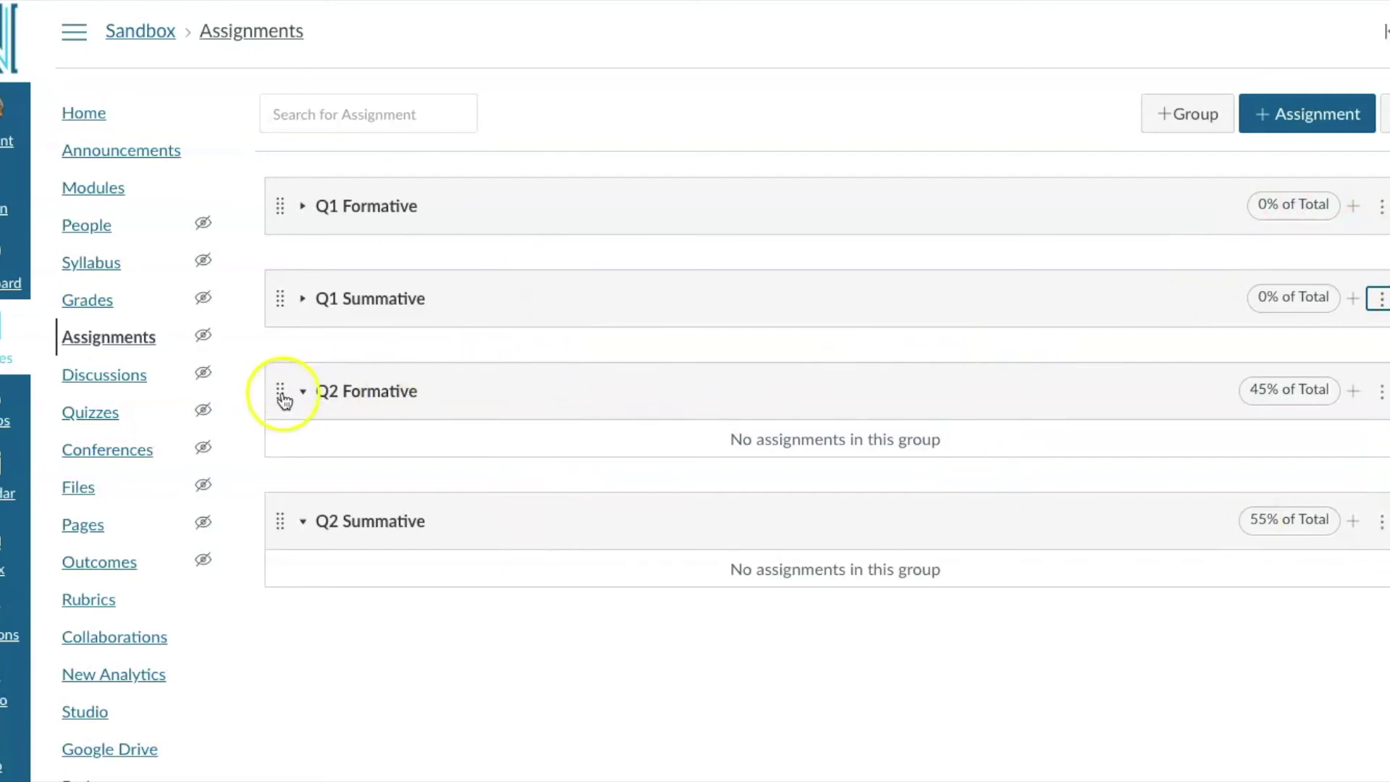
Step: Expand Q1 Formative and move Wednesday's Individual Assignment into Q2 Formative
left_click(304, 207)
scroll(562, 350, "down", 3)
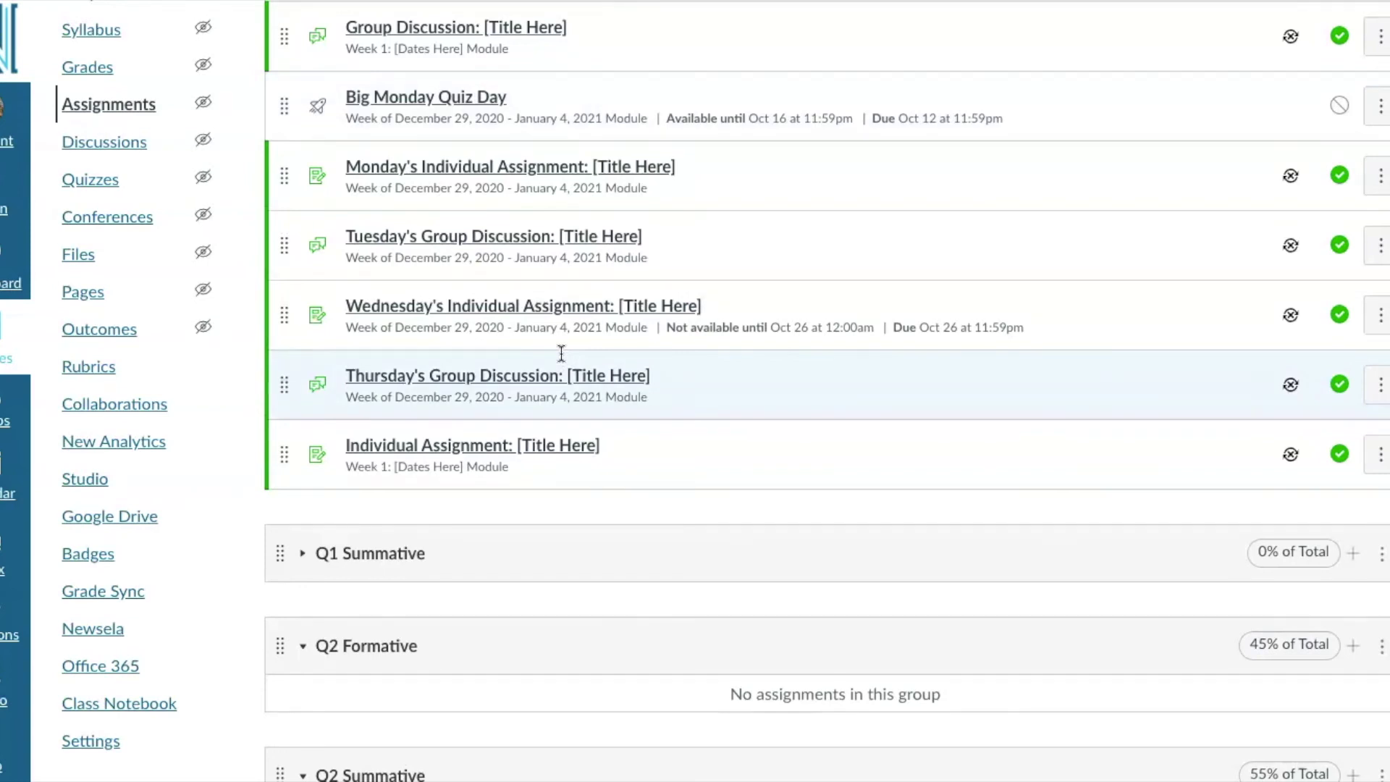
scroll(562, 353, "up", 1)
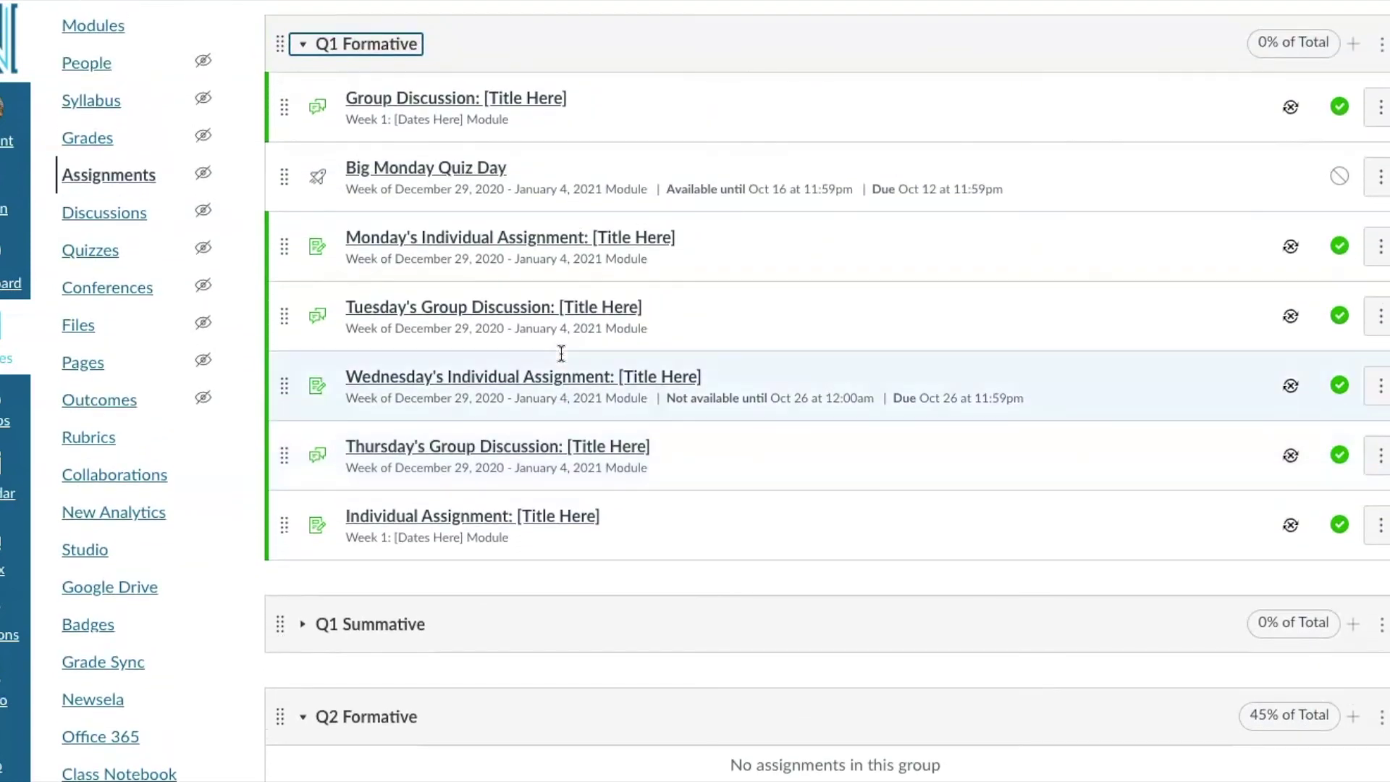
scroll(760, 335, "down", 1)
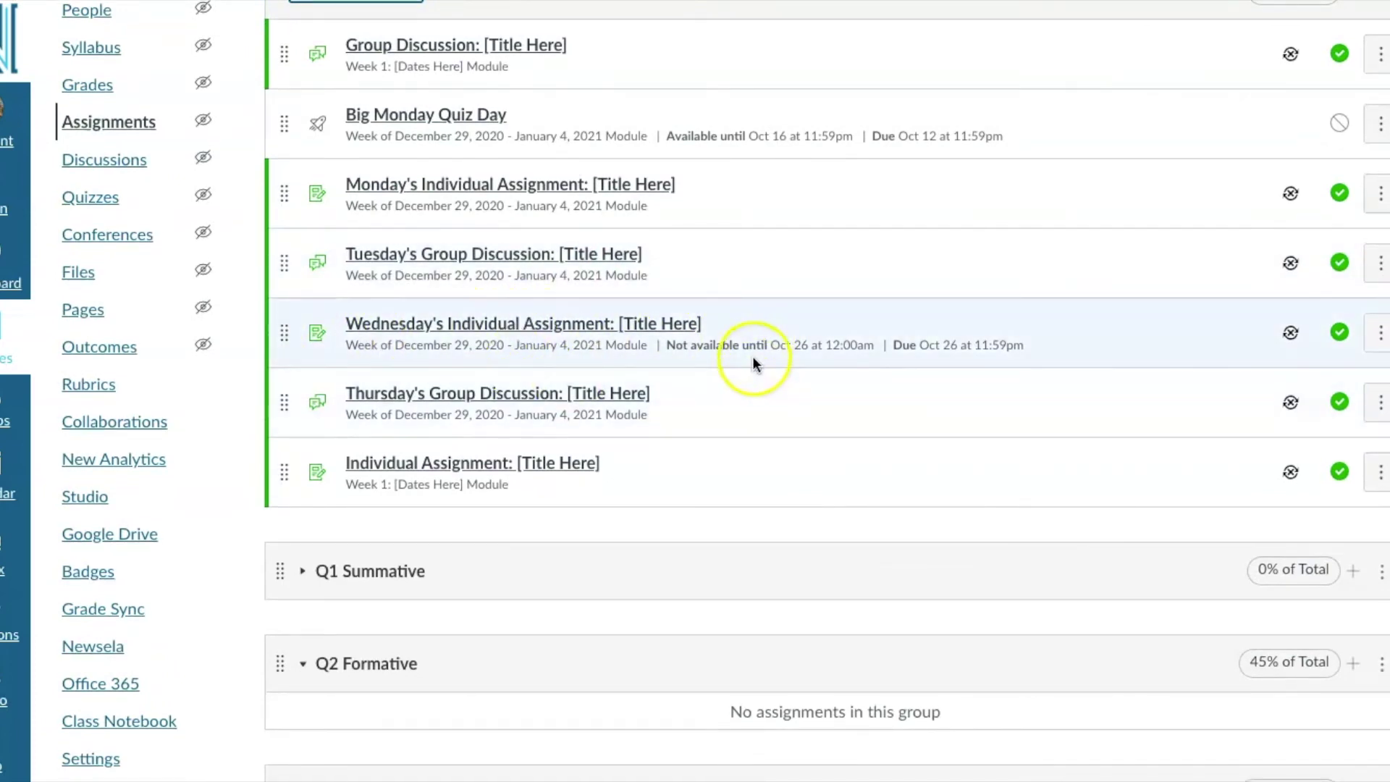
scroll(753, 362, "down", 1)
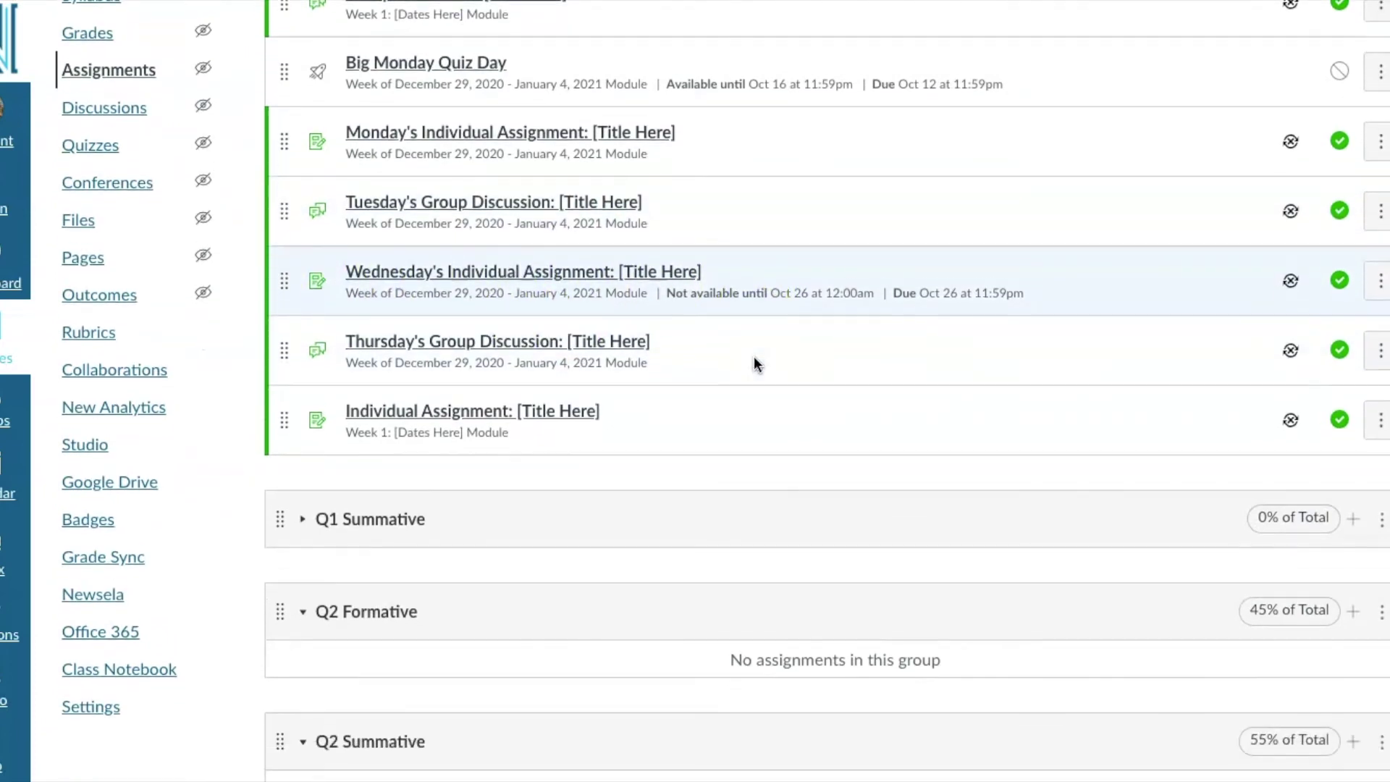
left_click_drag(284, 277, 304, 637)
Step: Expand Q1 Summative and move Q2 Quiz into Q2 Summative
scroll(604, 680, "down", 1)
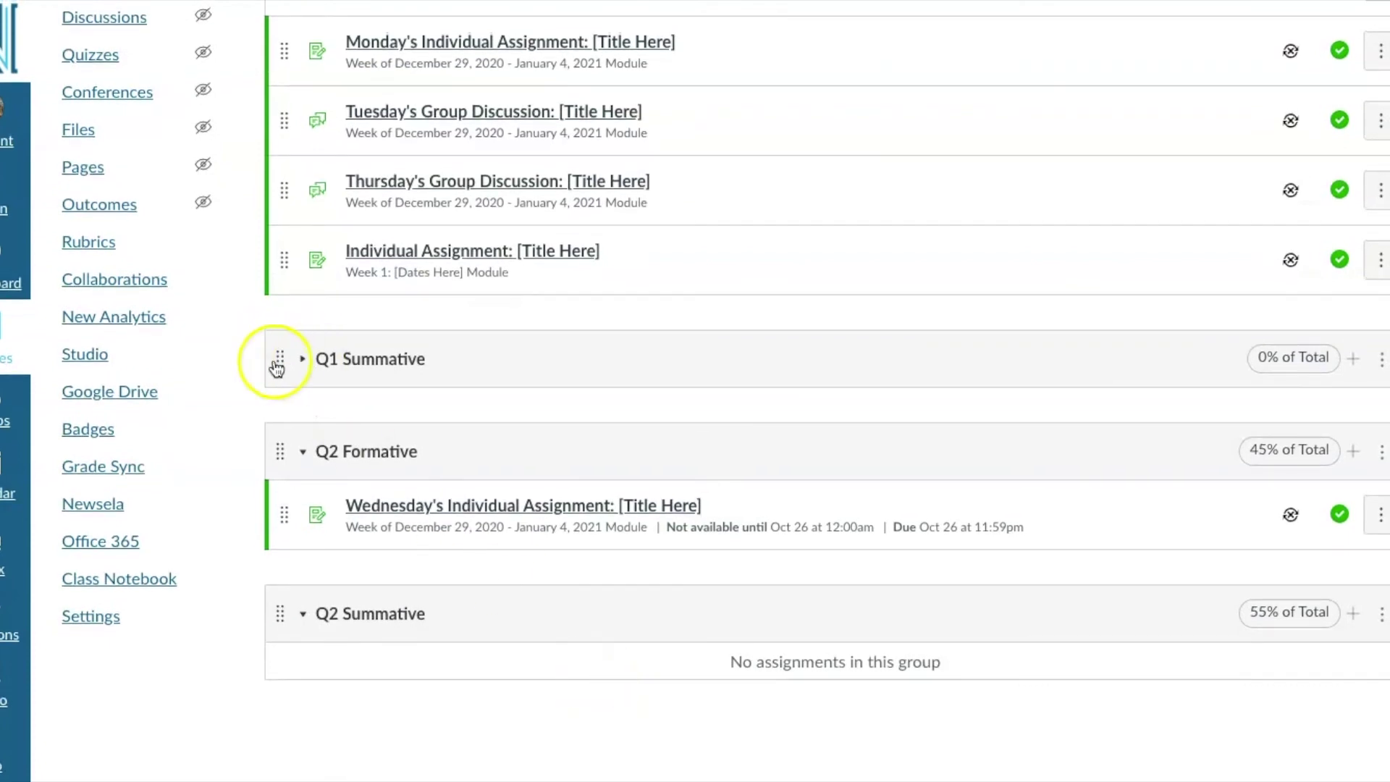
left_click(304, 360)
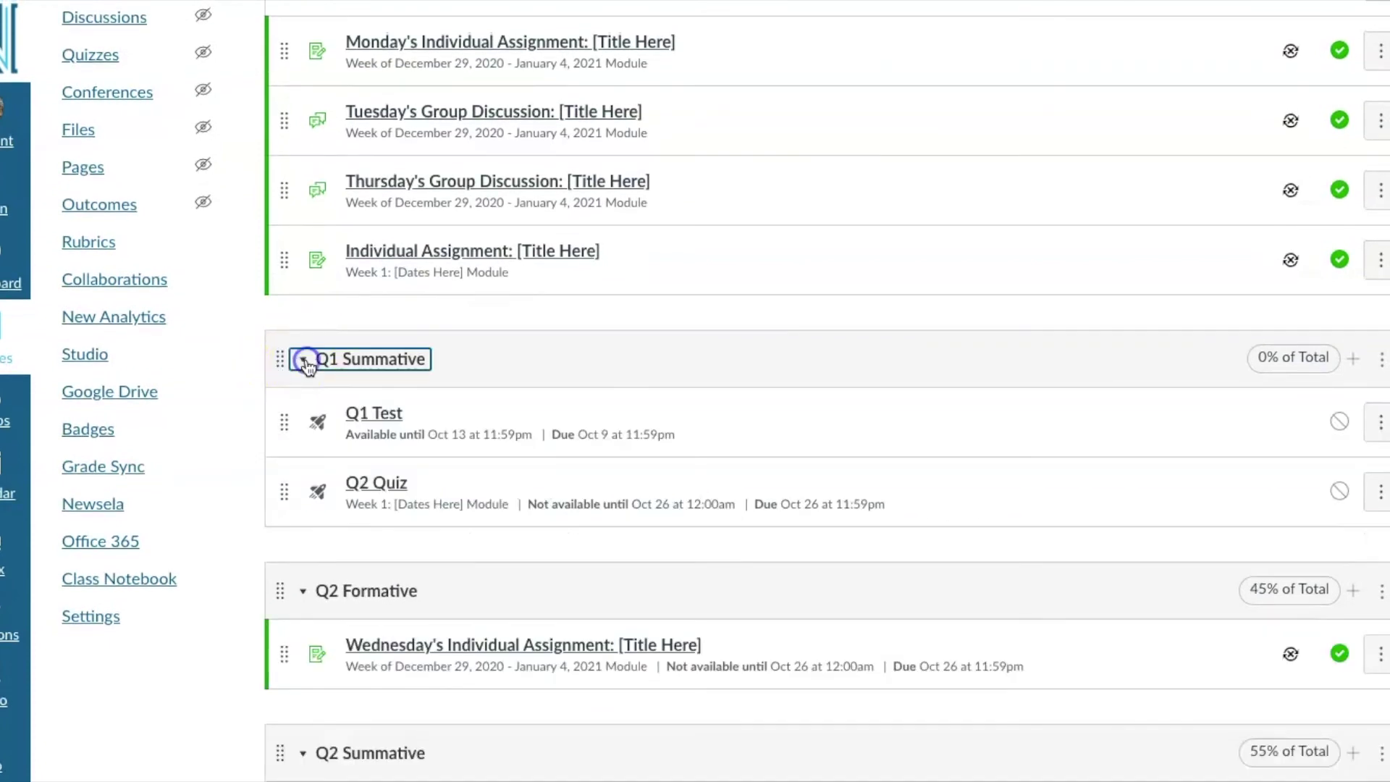
scroll(493, 472, "down", 2)
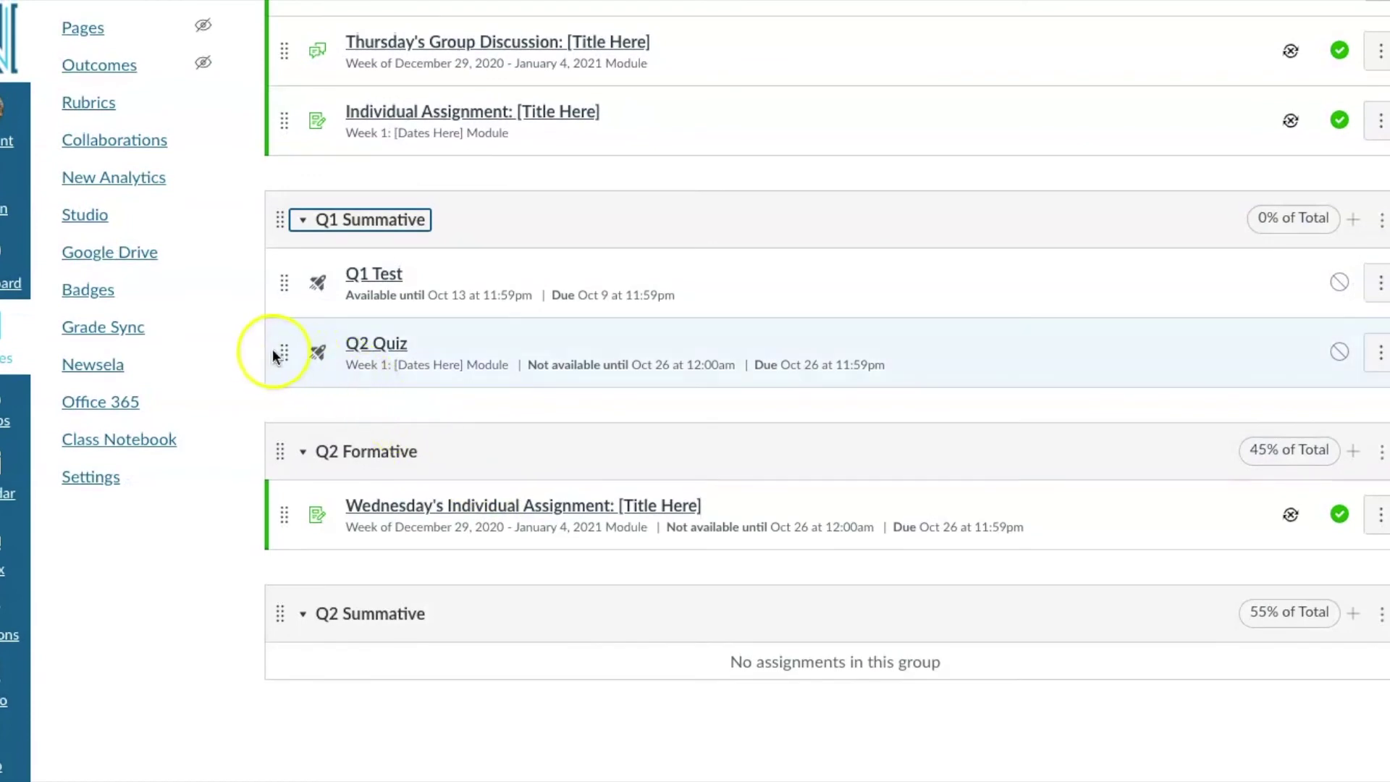
left_click_drag(282, 357, 368, 721)
scroll(370, 721, "down", 1)
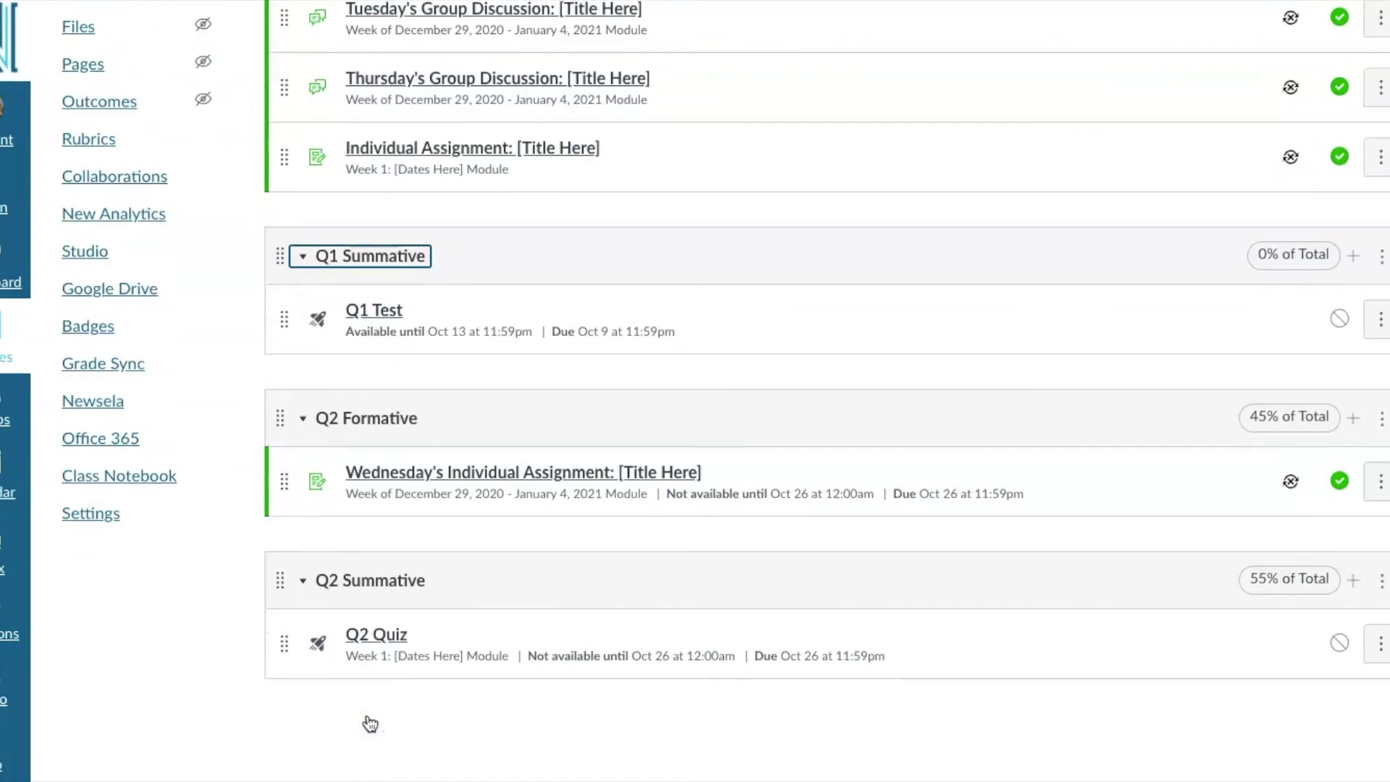
scroll(567, 385, "up", 4)
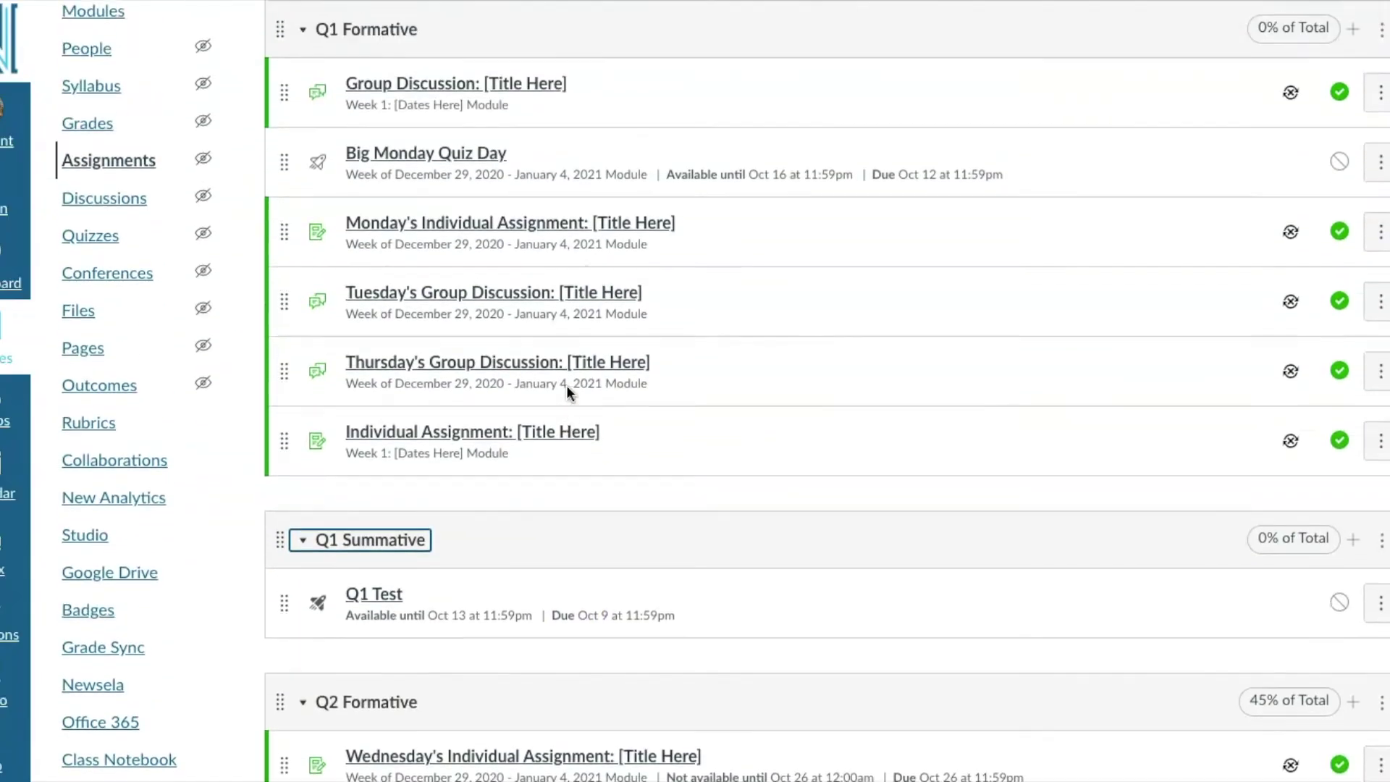
scroll(566, 385, "up", 1)
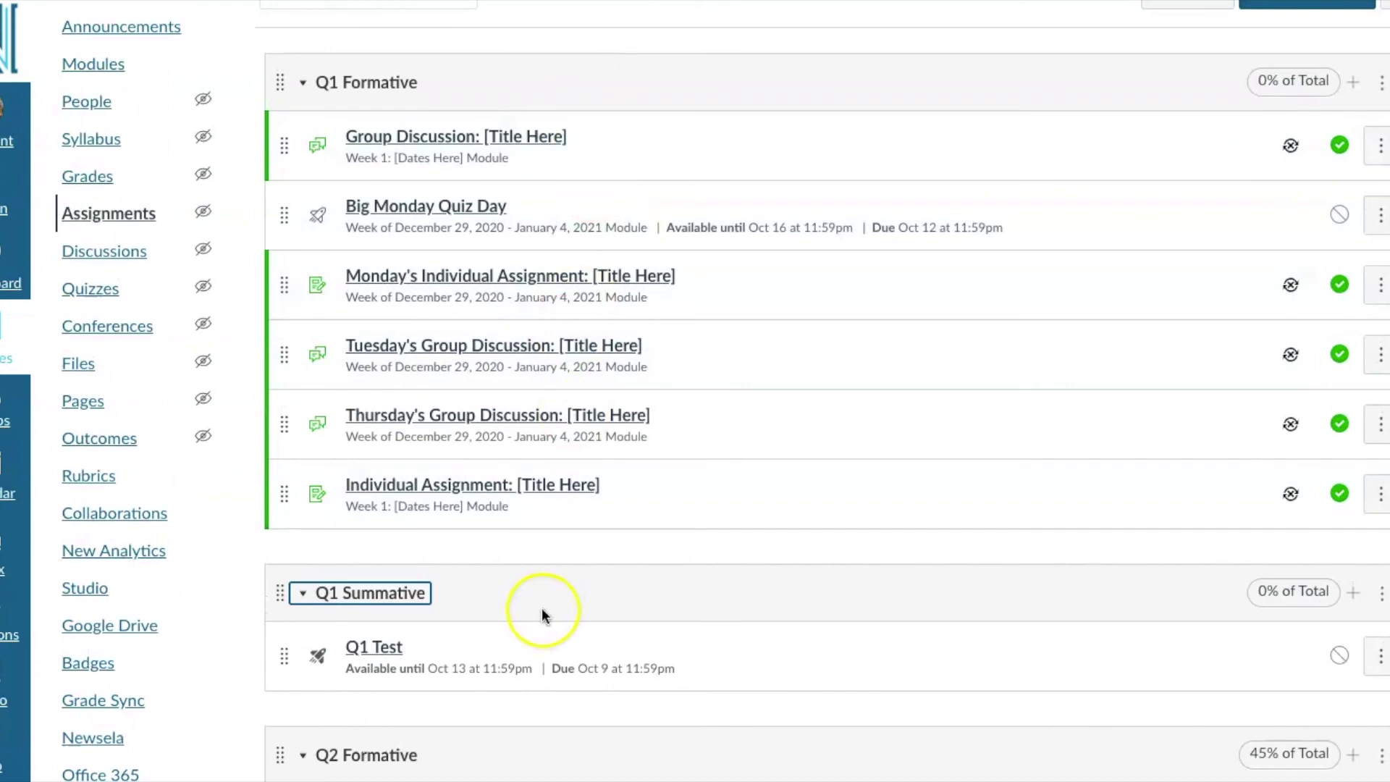
scroll(539, 616, "down", 1)
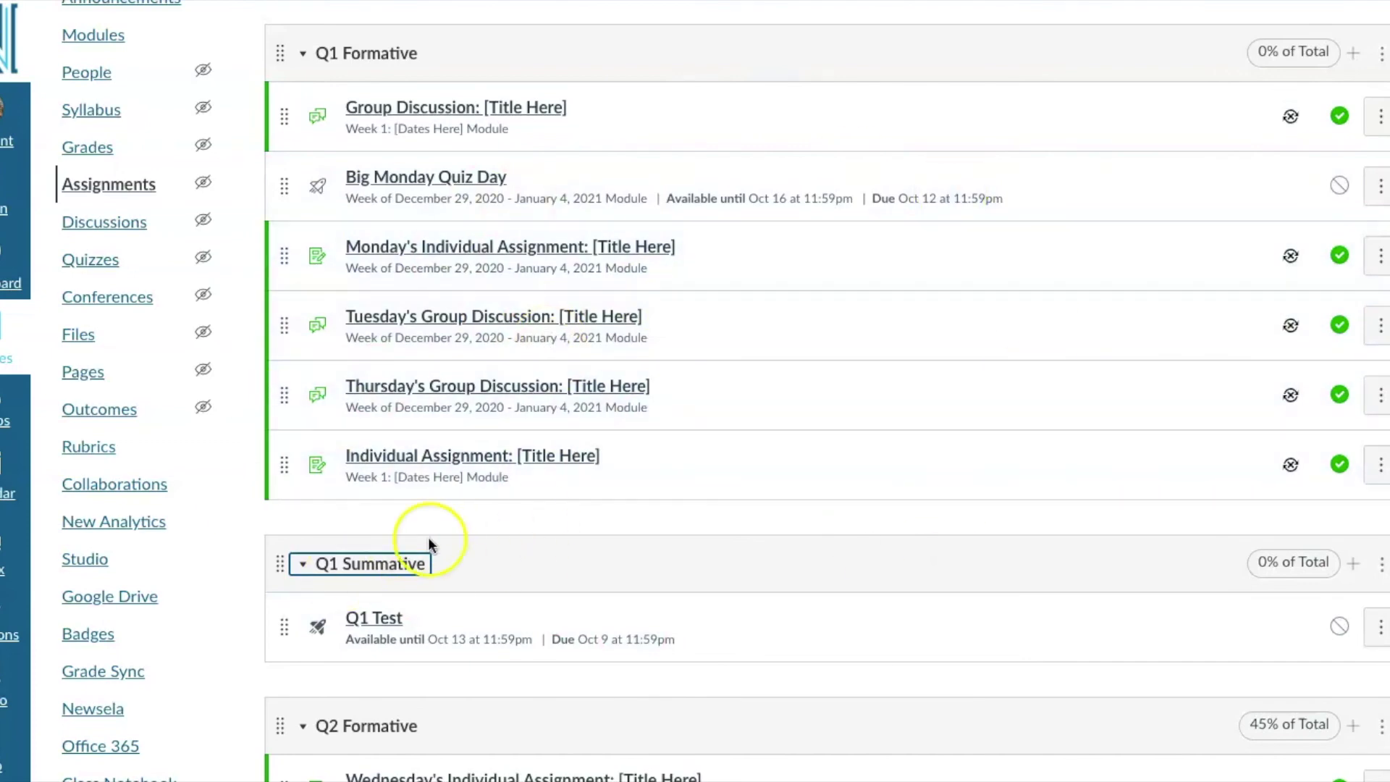
Step: Collapse Q1 Formative and Q1 Summative, leaving the Q2 groups with their moved assignments visible
left_click(304, 58)
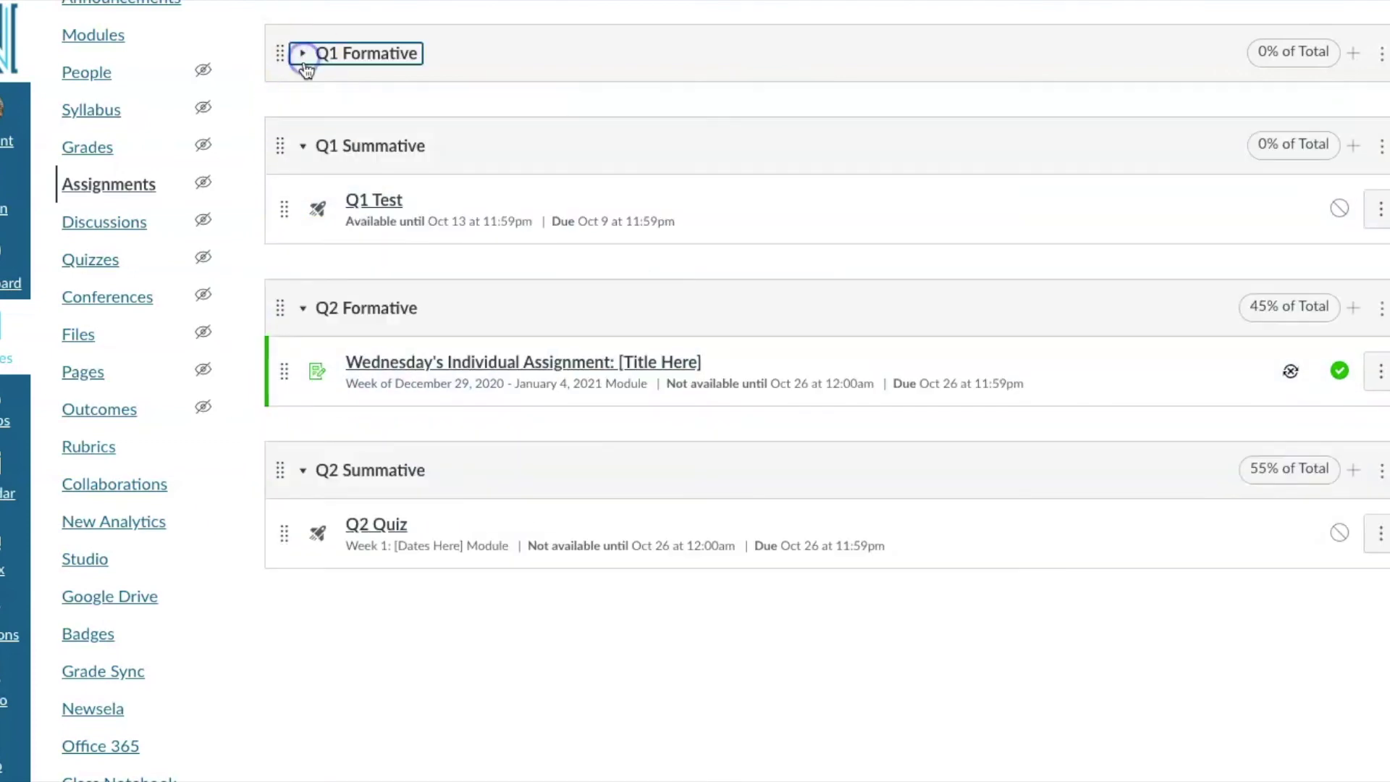
left_click(308, 147)
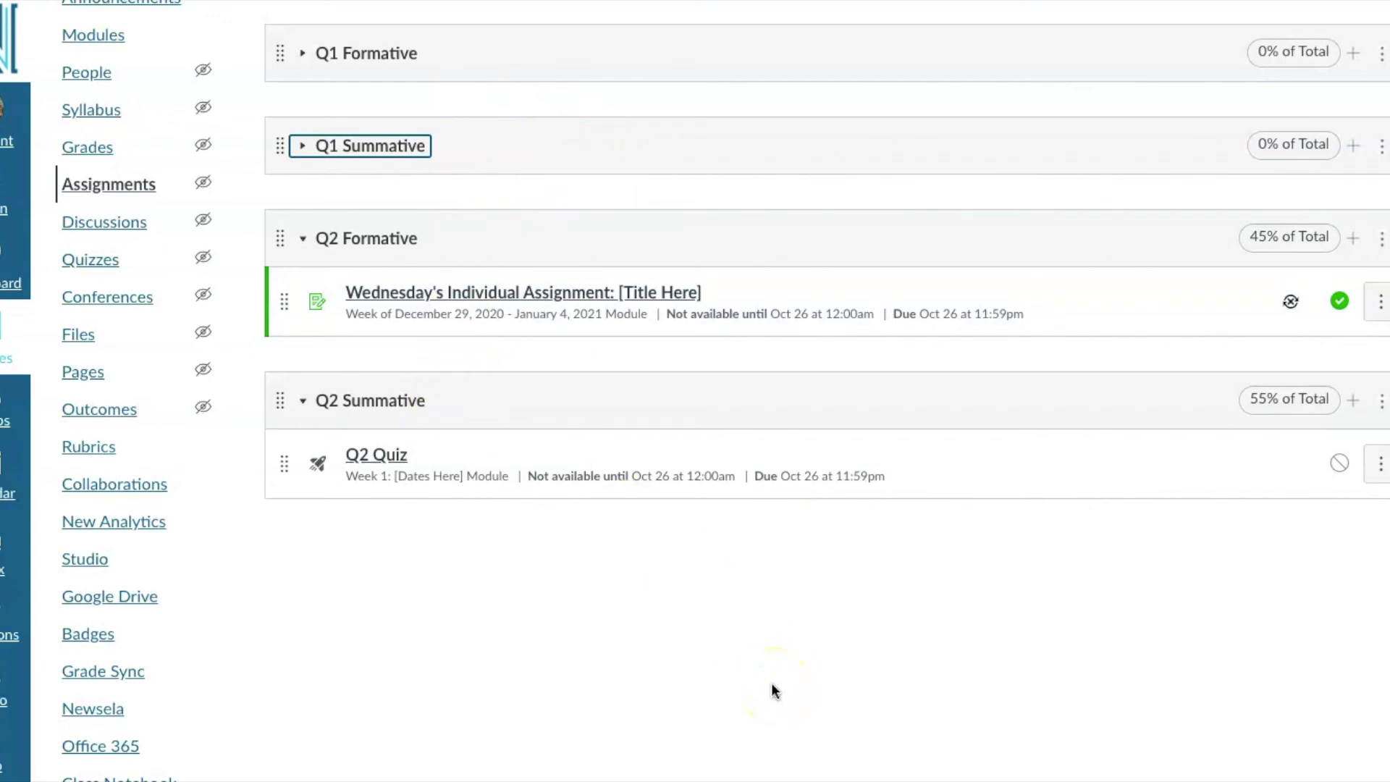
scroll(883, 587, "up", 3)
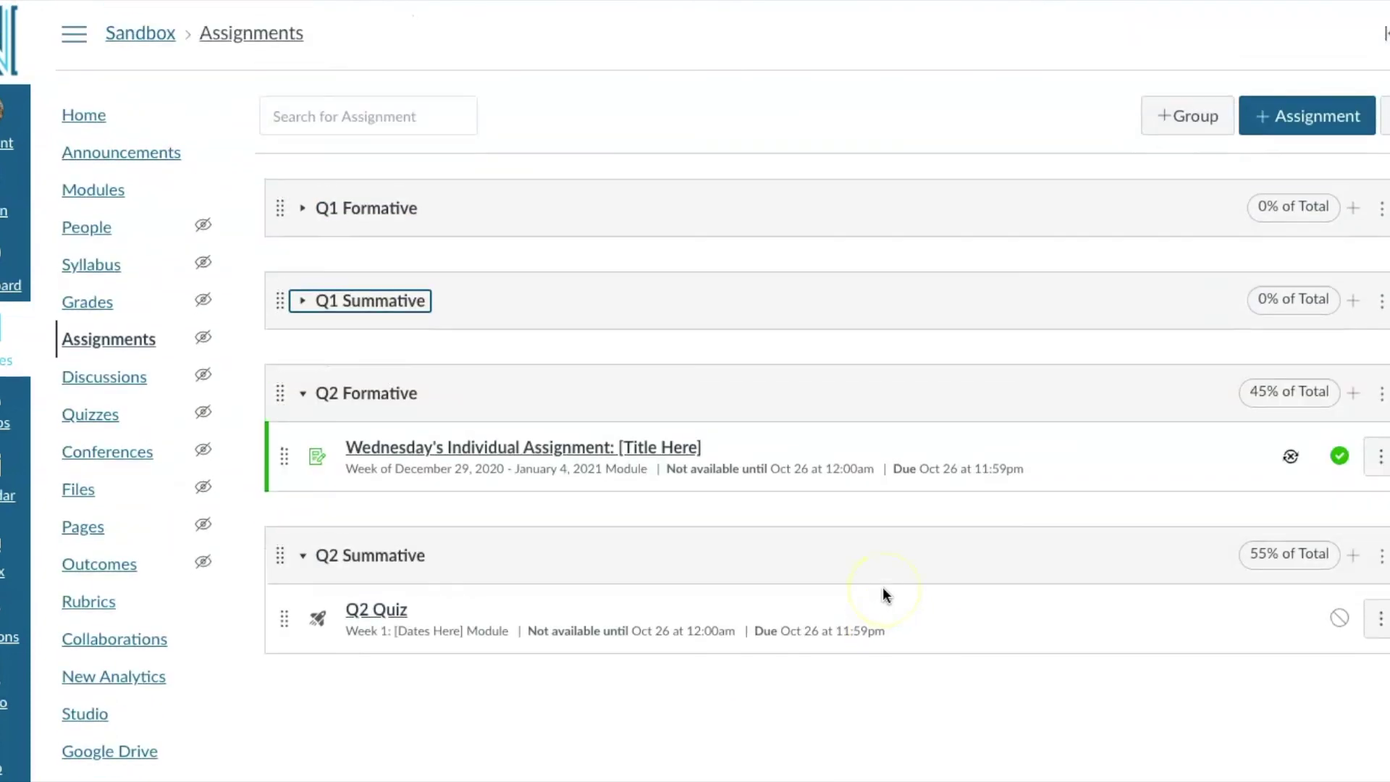
scroll(883, 588, "down", 2)
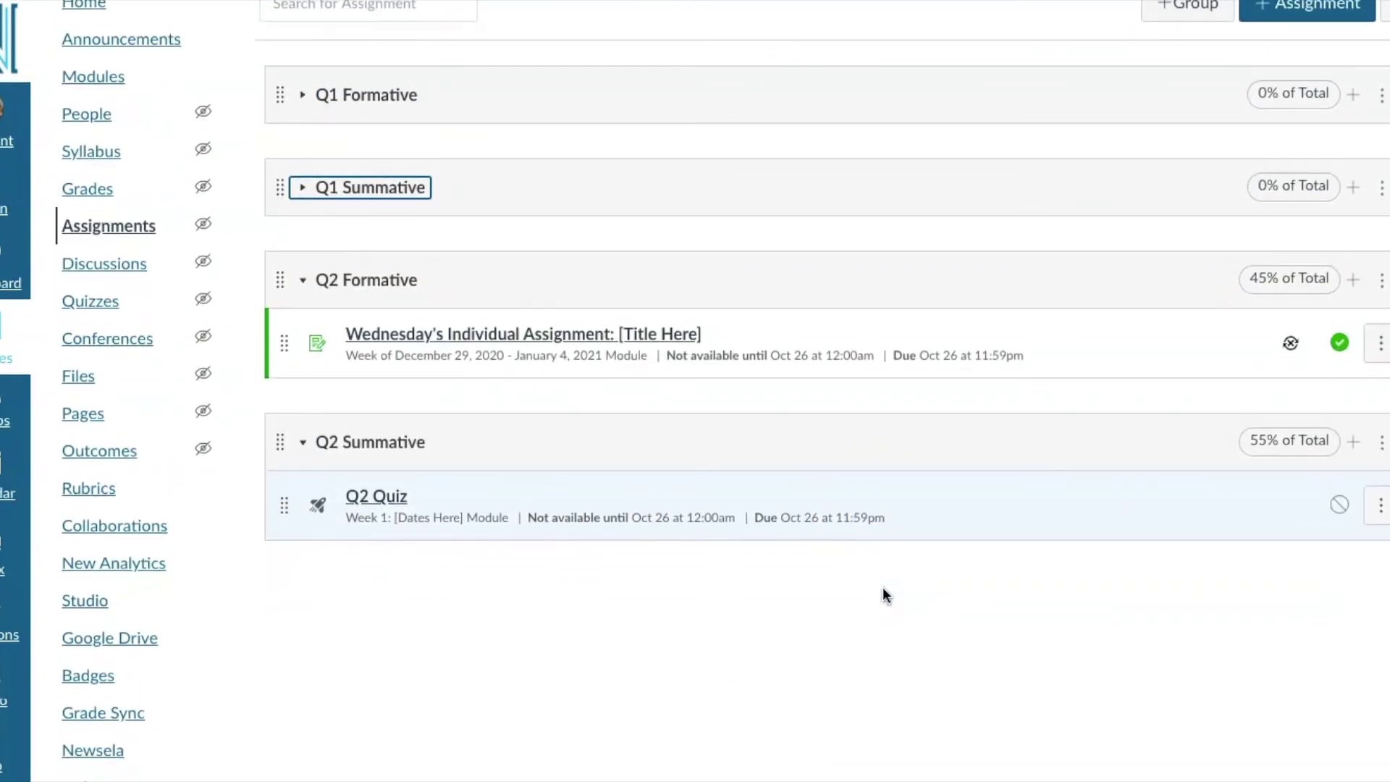
scroll(883, 588, "up", 2)
scroll(883, 588, "down", 1)
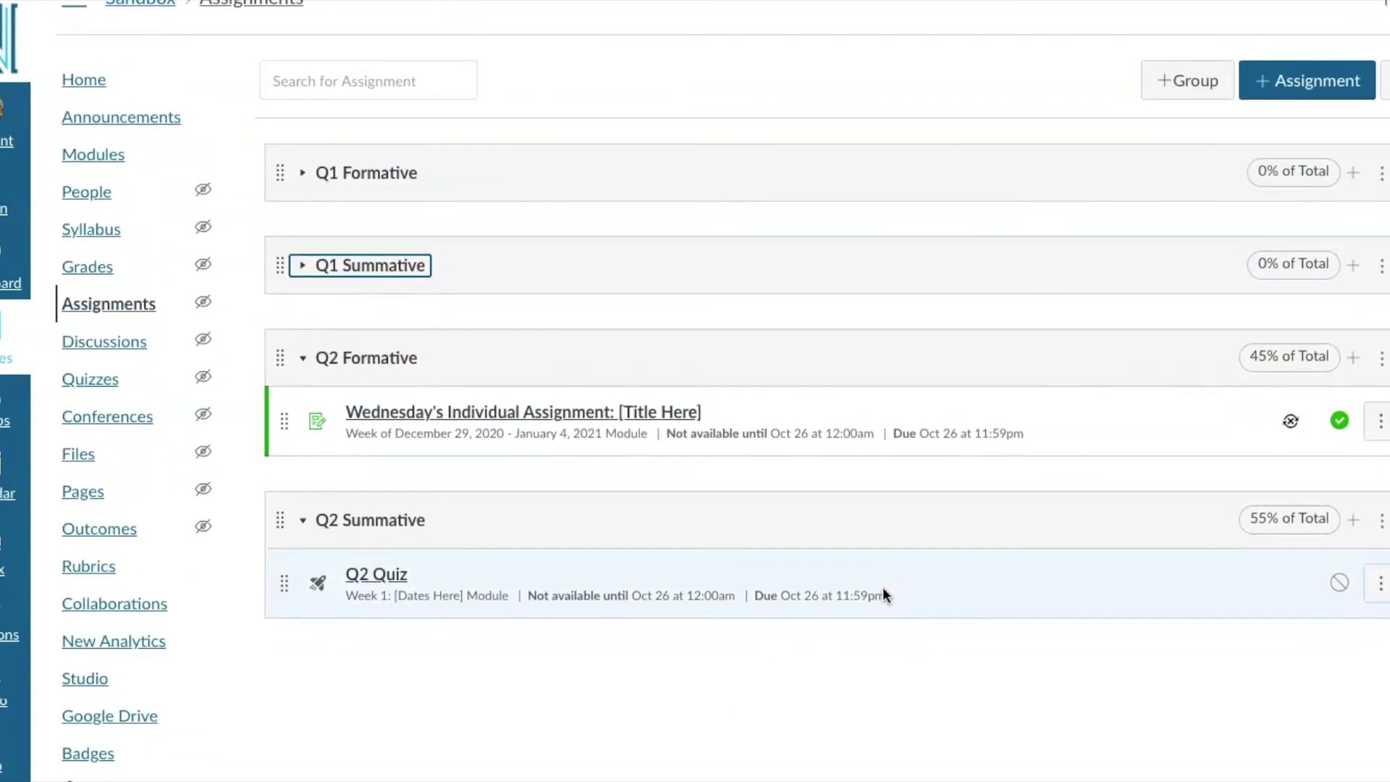
scroll(883, 588, "up", 1)
scroll(883, 588, "down", 1)
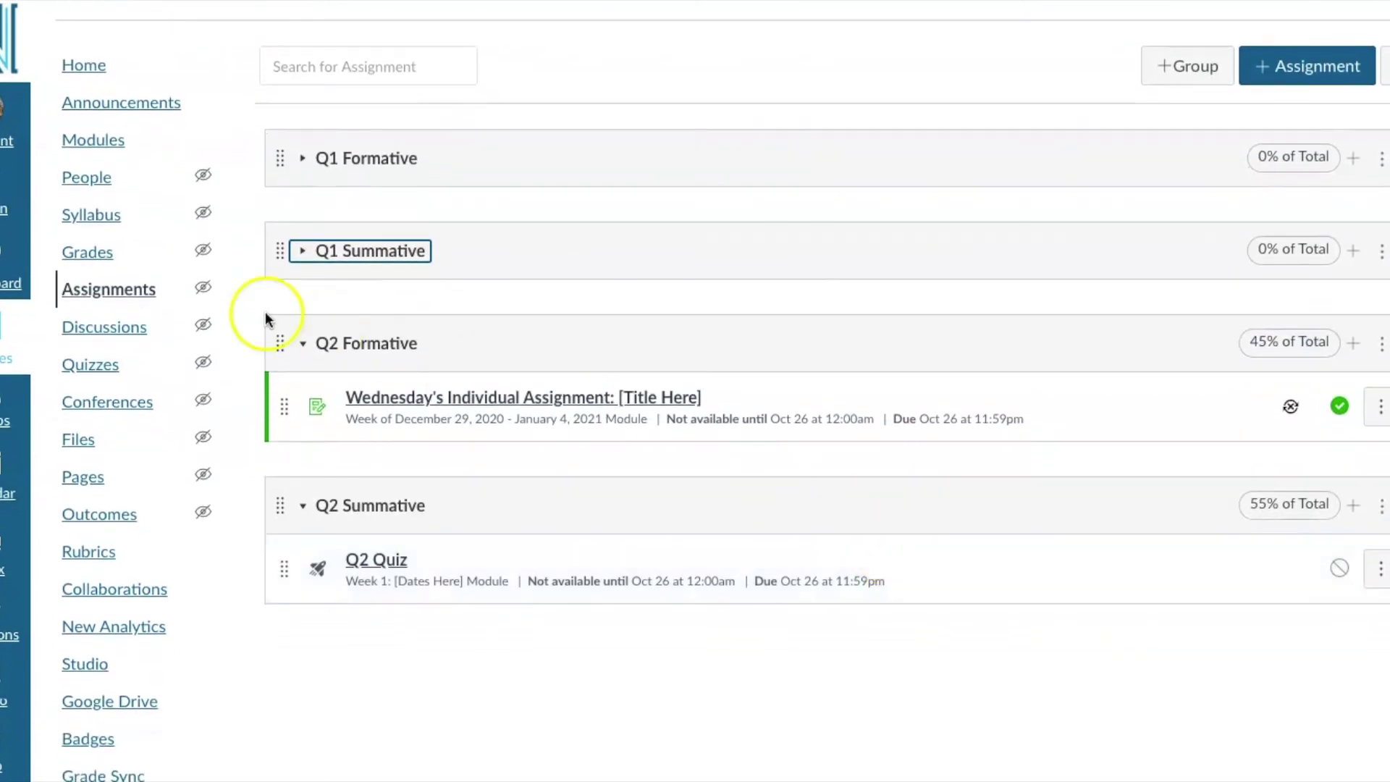
mouse_move(199, 279)
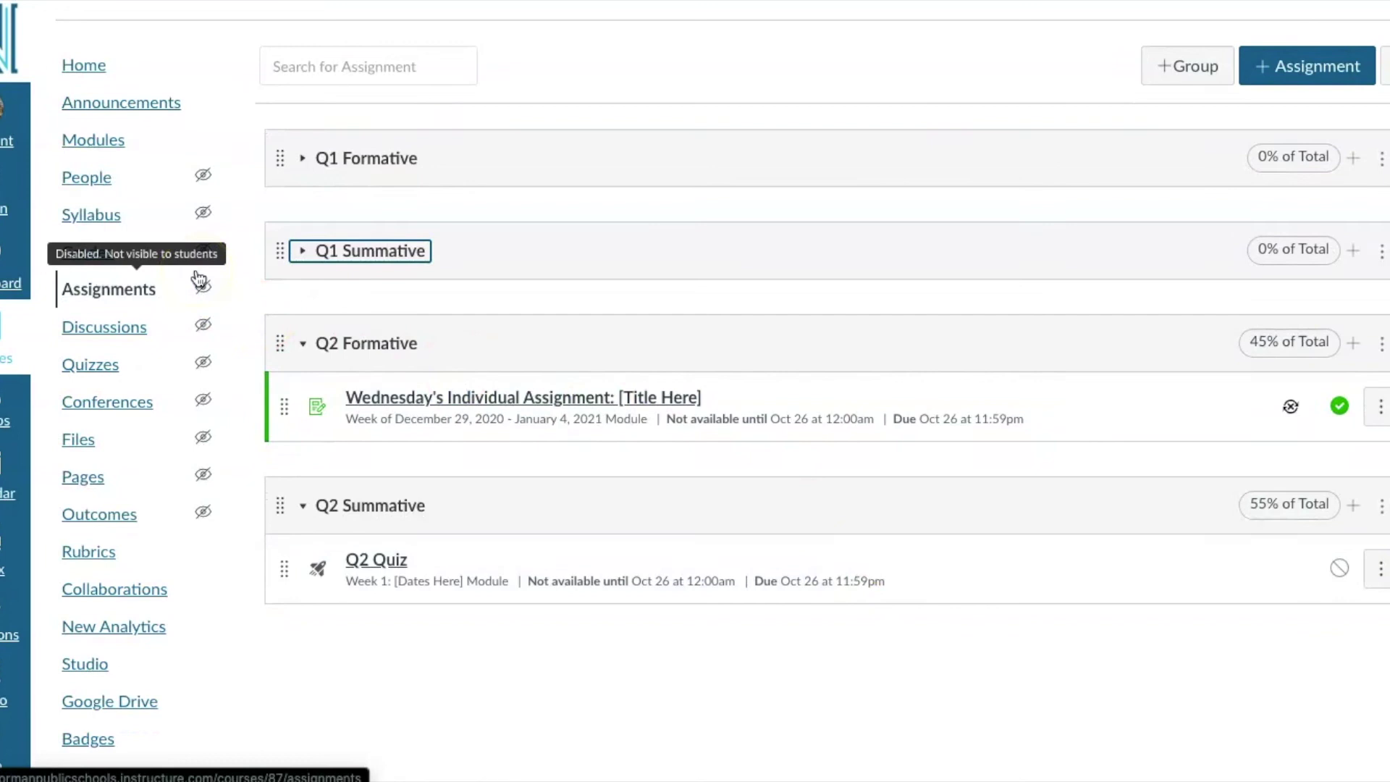